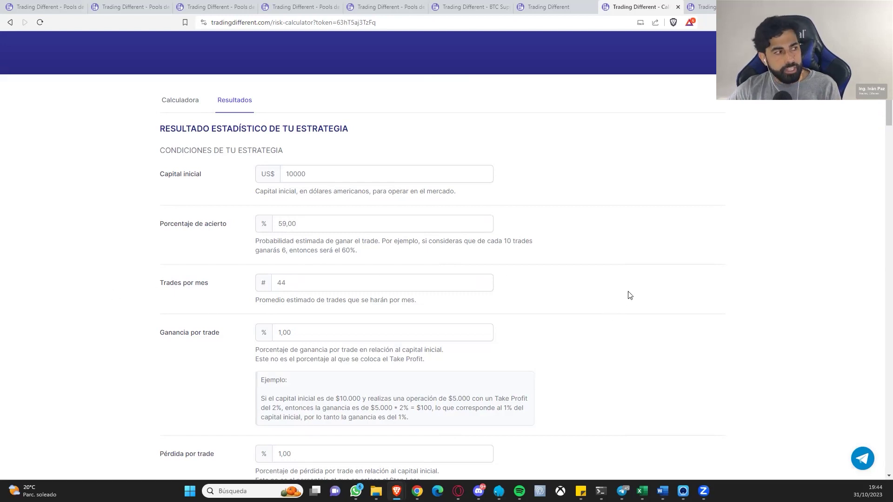
# Set Trades por mes to 900 in the strategy conditions and recalculate the results
pyautogui.moveTo(649, 295); pyautogui.dragTo(275, 282)
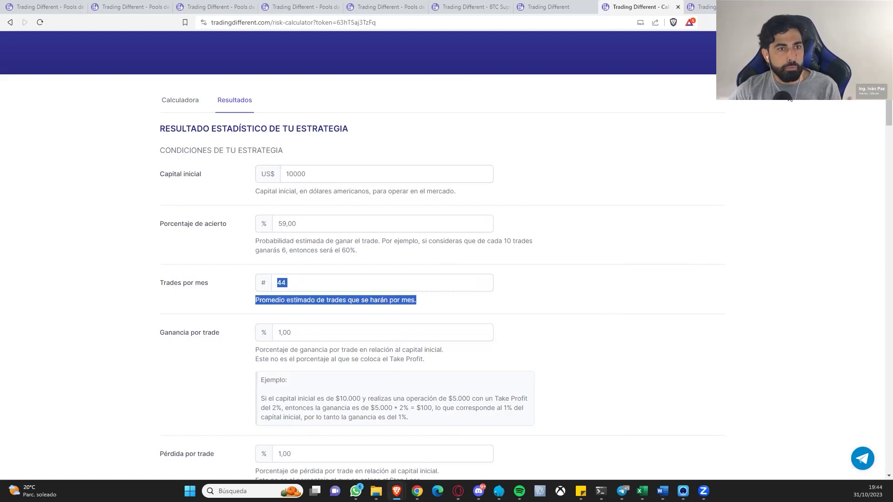
pyautogui.click(608, 298)
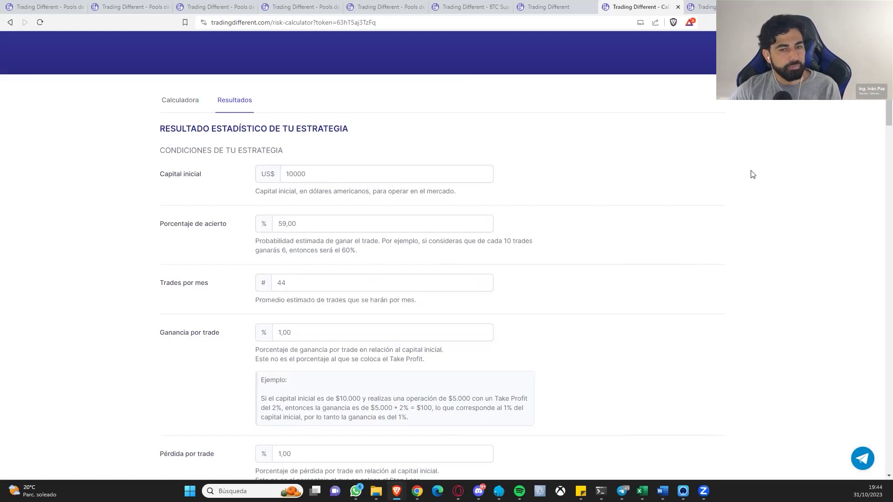
pyautogui.scroll(-1, 305, 253)
pyautogui.click(305, 253)
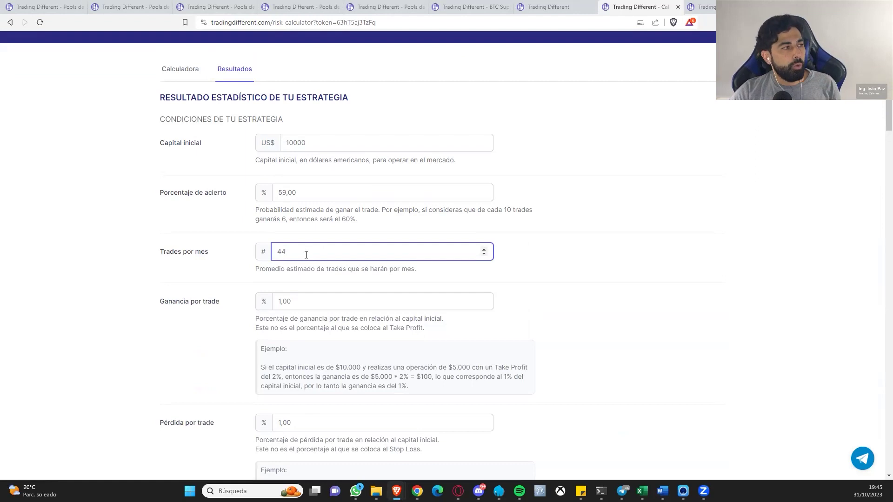
pyautogui.press('BackSpace')
pyautogui.press('BackSpace')
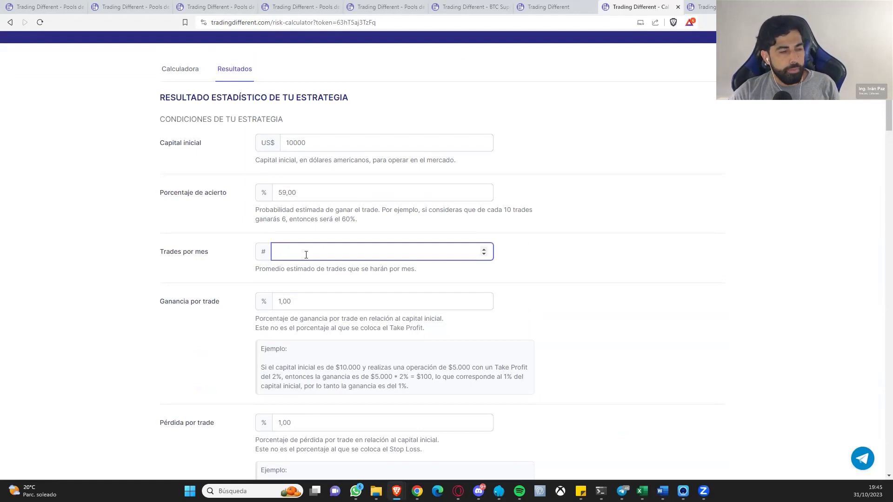
pyautogui.write('900')
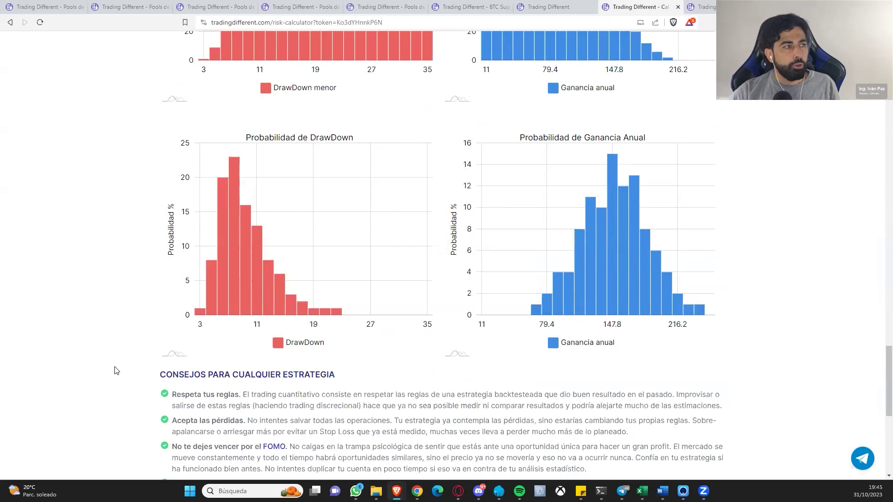
# Examine the DrawDown and Ganancia Anual probability charts, including the results that account for exchange commissions
pyautogui.scroll(3, 135, 327)
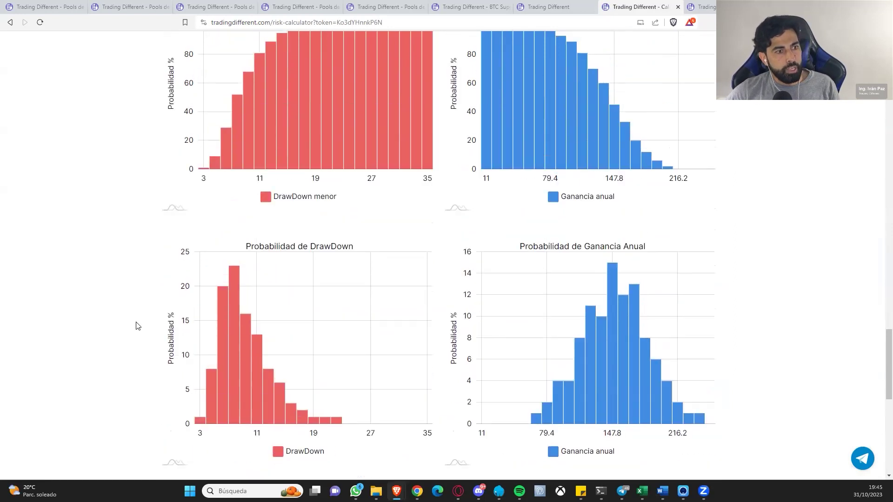
pyautogui.scroll(1, 137, 326)
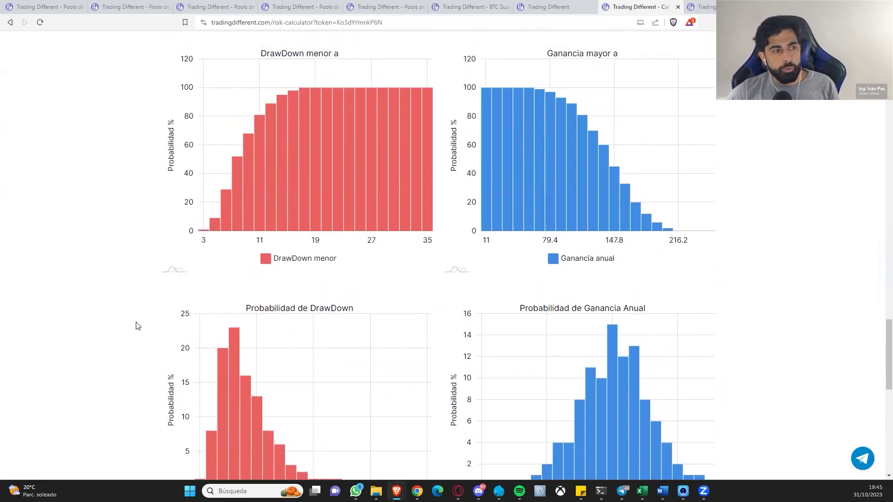
pyautogui.scroll(1, 138, 326)
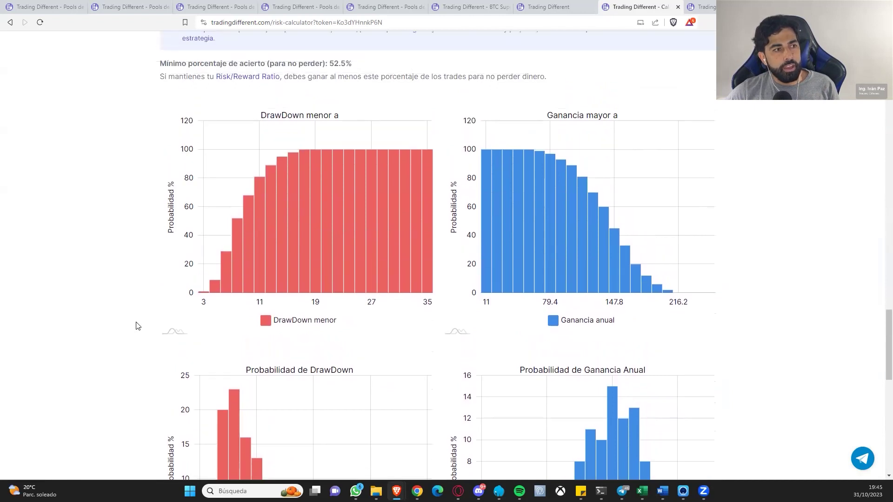
pyautogui.moveTo(580, 217)
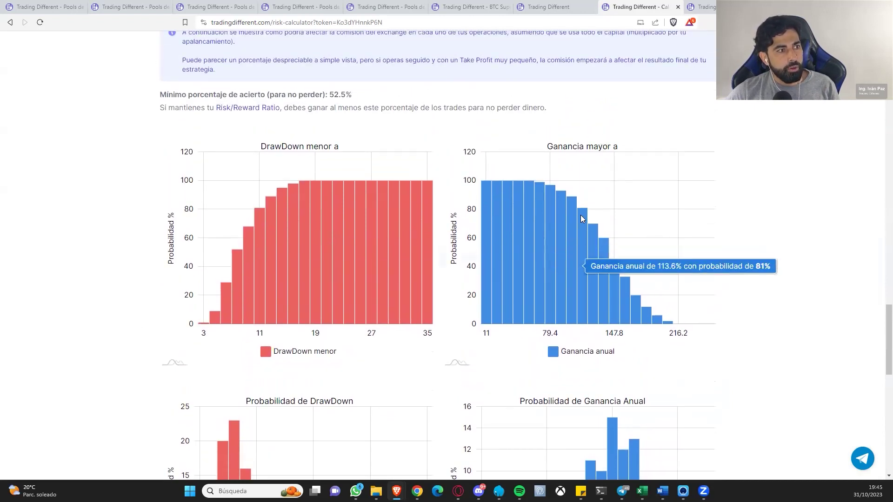
pyautogui.scroll(1, 581, 215)
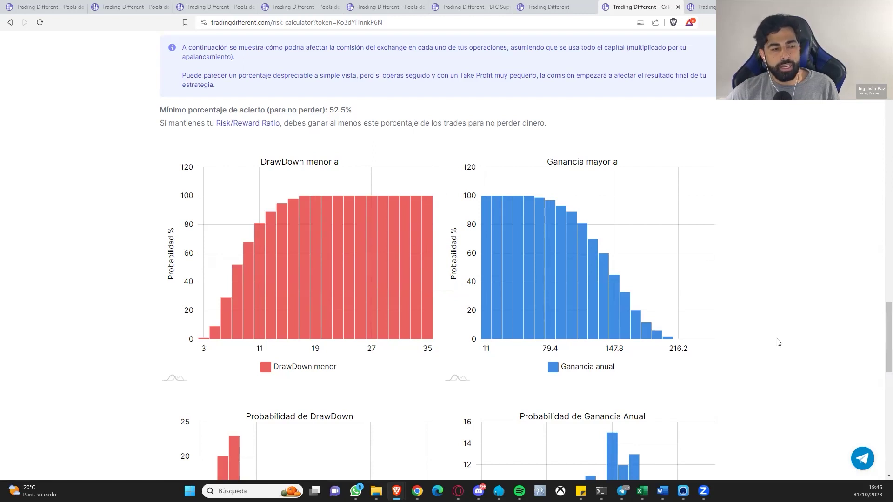
pyautogui.scroll(-2, 786, 337)
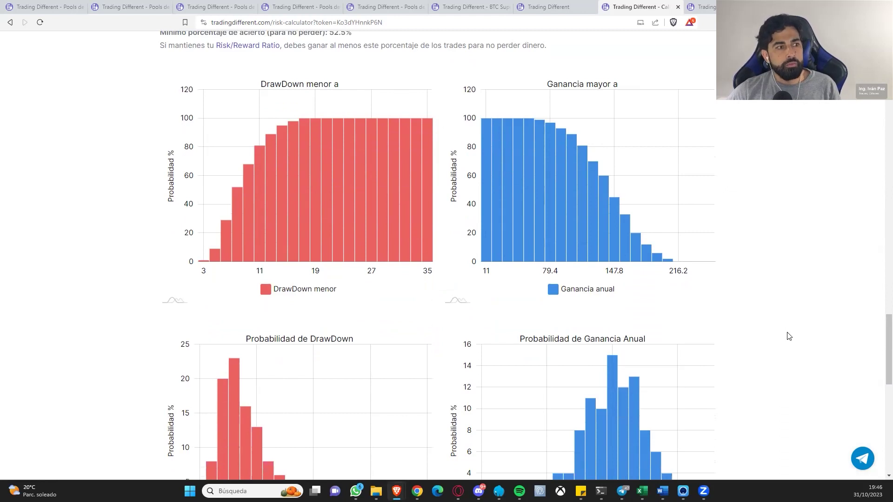
pyautogui.scroll(-2, 790, 336)
pyautogui.scroll(5, 789, 336)
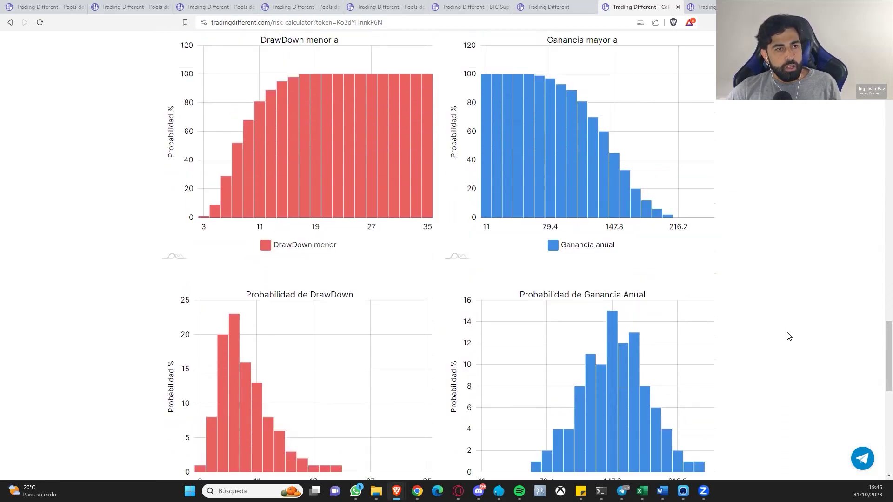
pyautogui.scroll(12, 790, 337)
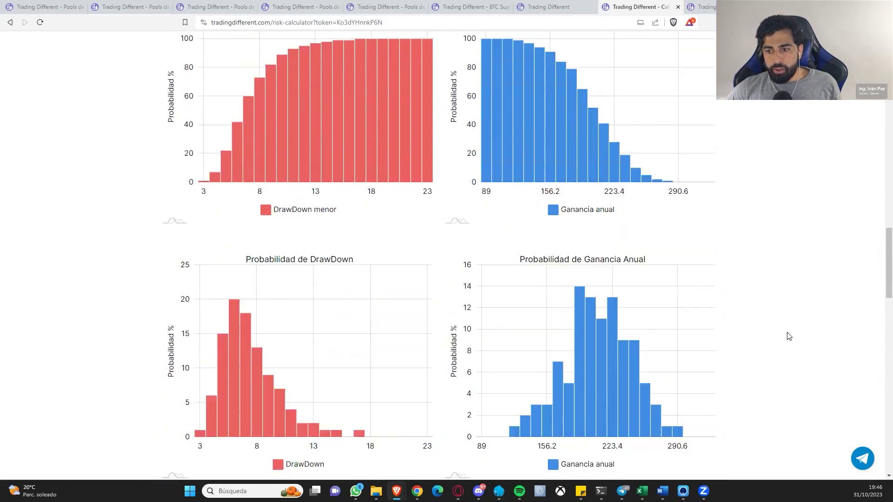
# Set Trades por mes to 22 and recalculate the strategy results
pyautogui.scroll(11, 790, 336)
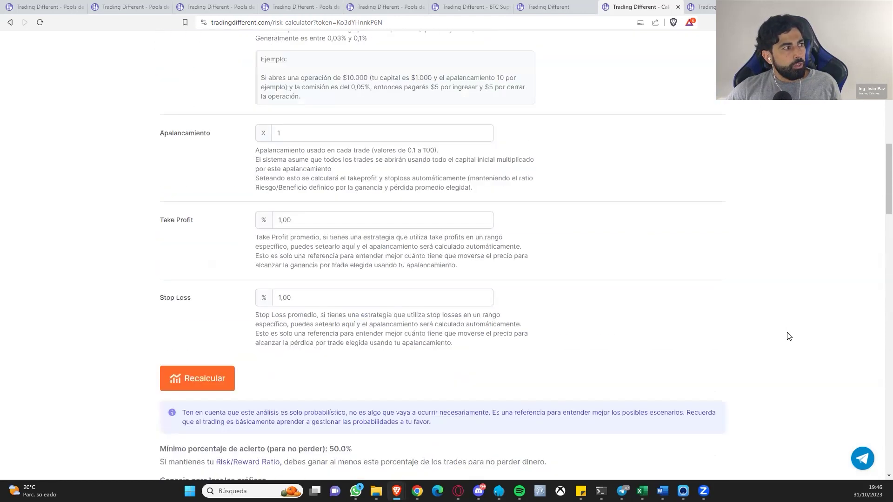
pyautogui.scroll(5, 789, 336)
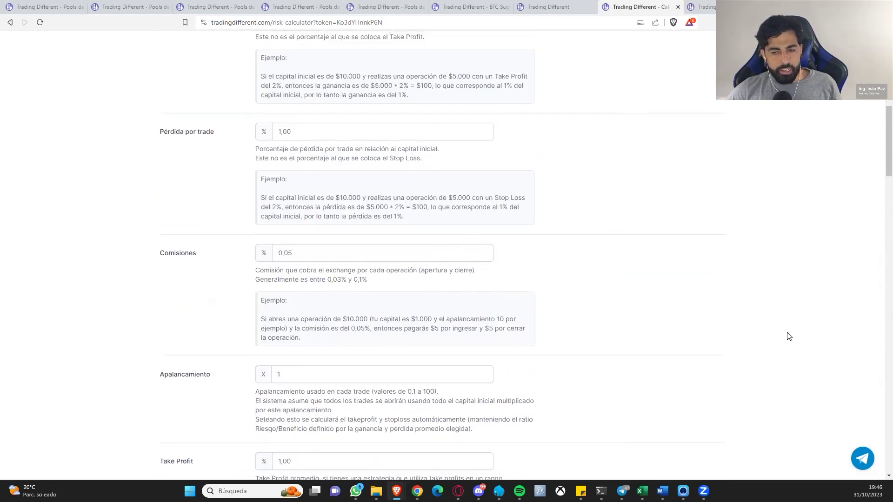
pyautogui.scroll(7, 789, 336)
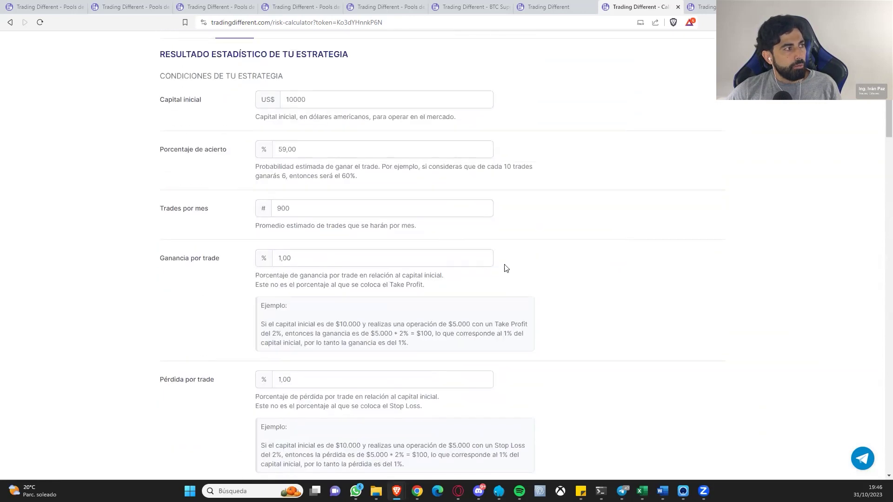
pyautogui.moveTo(299, 271); pyautogui.dragTo(245, 278)
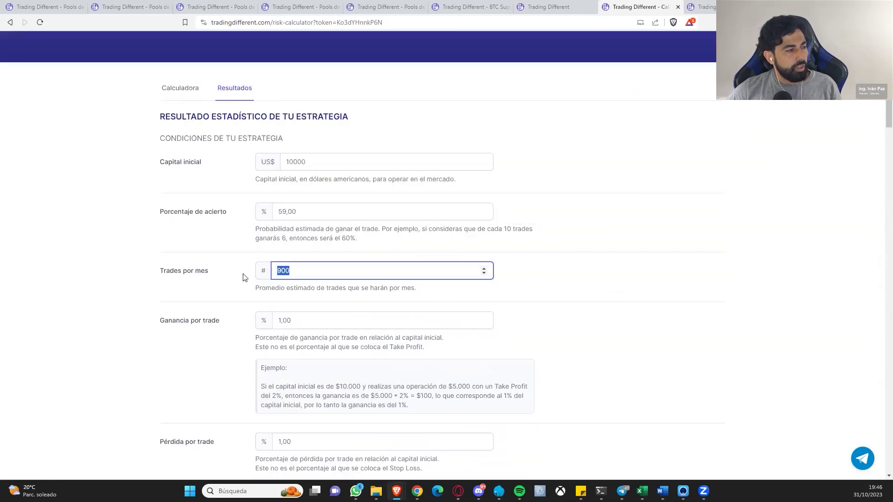
pyautogui.write('22')
pyautogui.press('Return')
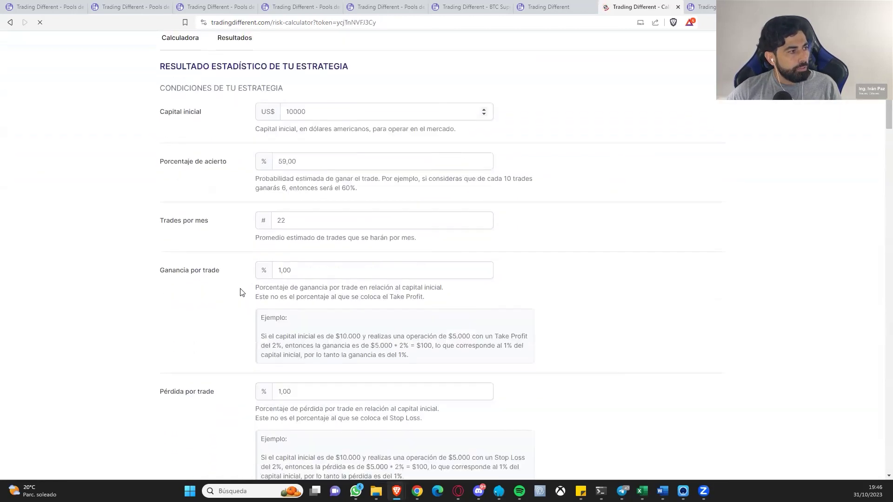
# Set Ganancia por trade to 2% in the strategy conditions
pyautogui.scroll(-4, 243, 257)
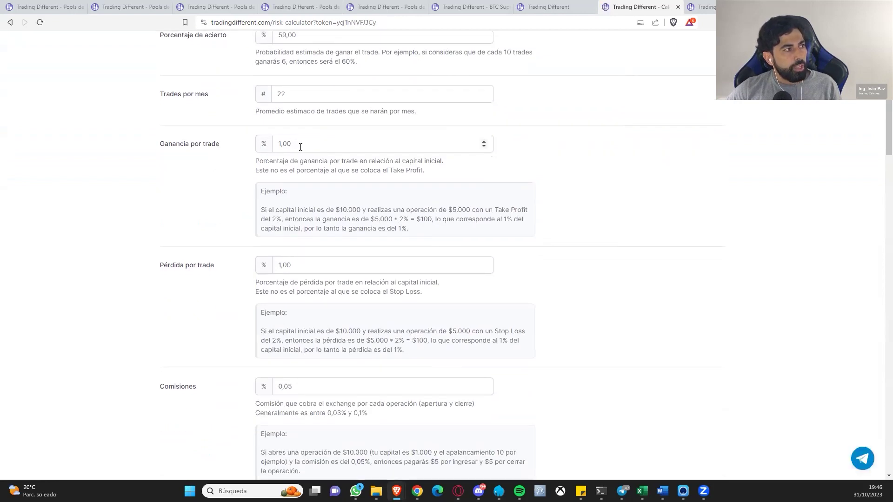
pyautogui.click(302, 145)
pyautogui.press('BackSpace')
pyautogui.press('BackSpace')
pyautogui.press('BackSpace')
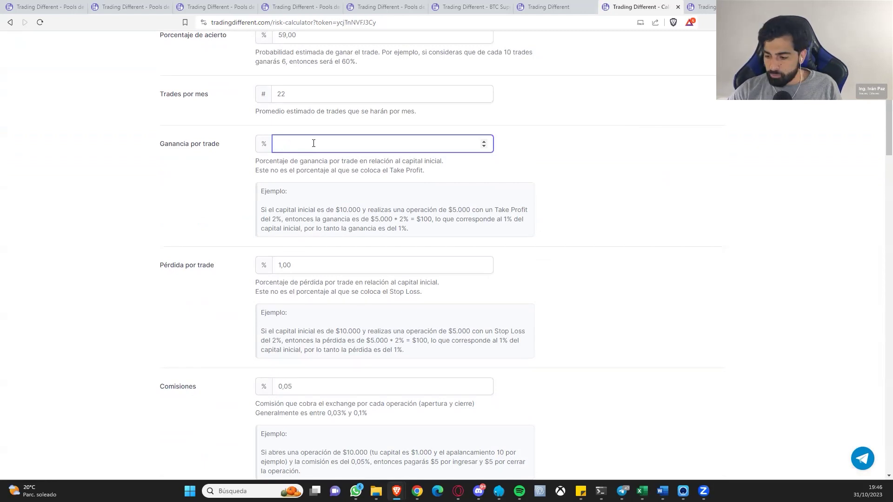
pyautogui.write('2')
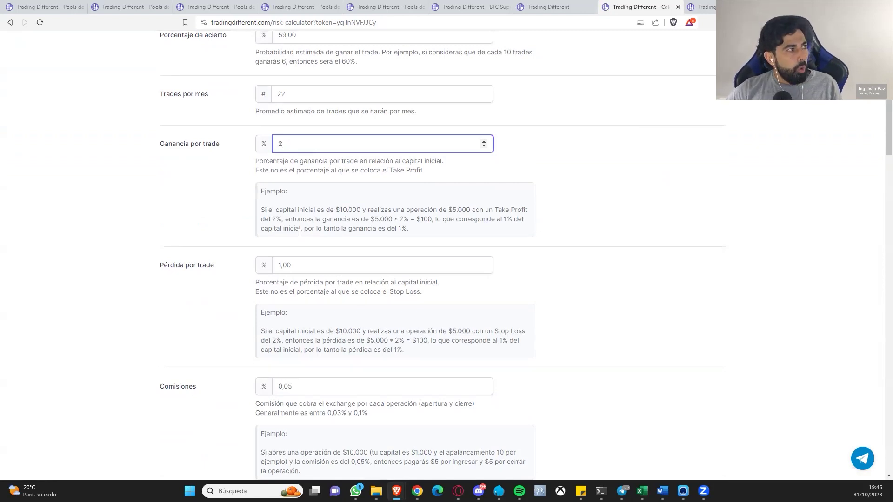
# Set Pérdida por trade to 2% and recalculate the strategy results
pyautogui.click(311, 269)
pyautogui.press('BackSpace')
pyautogui.press('BackSpace')
pyautogui.press('BackSpace')
pyautogui.press('BackSpace')
pyautogui.write('2')
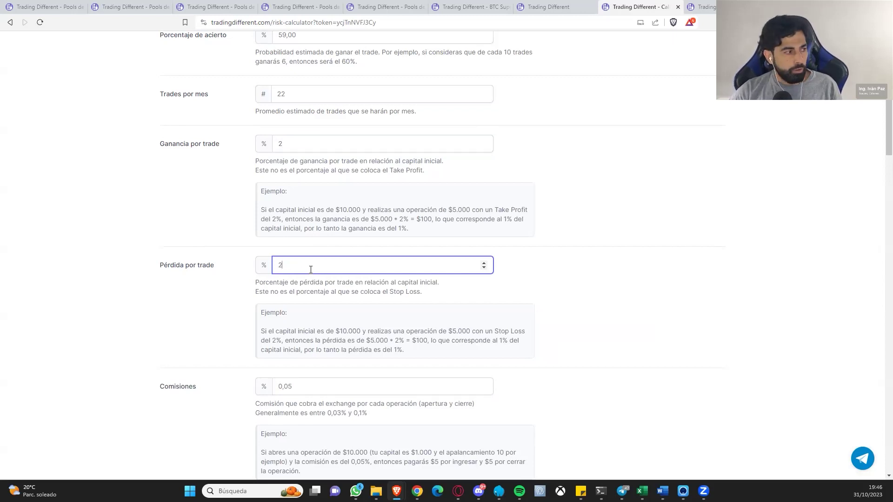
pyautogui.scroll(-2, 309, 260)
pyautogui.scroll(-1, 339, 202)
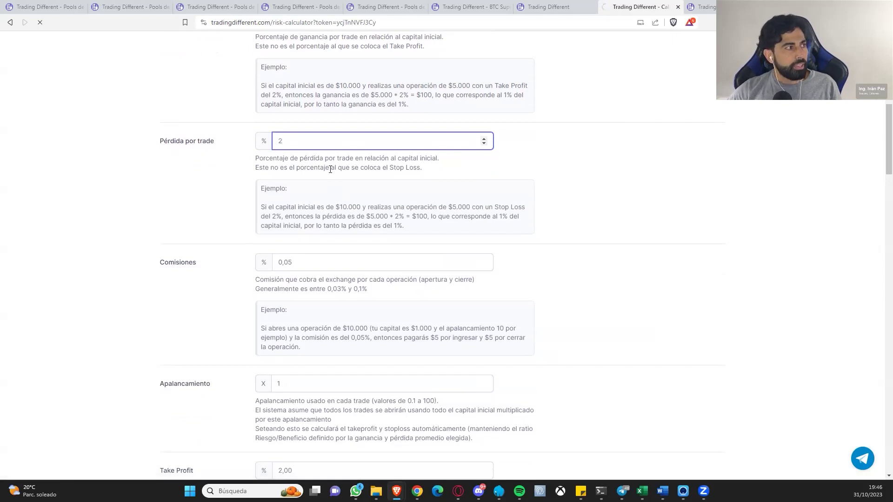
pyautogui.press('Return')
# Set Apalancamiento to 3x and recalculate the strategy results
pyautogui.scroll(-7, 308, 264)
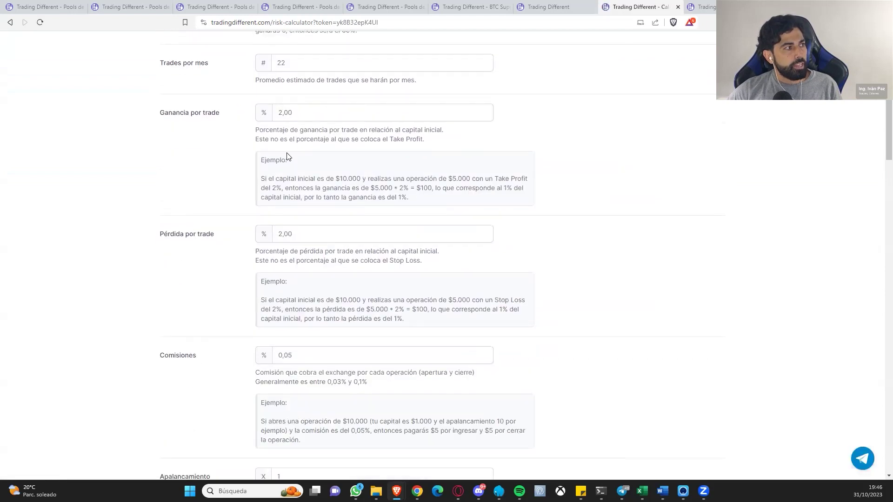
pyautogui.scroll(-2, 304, 195)
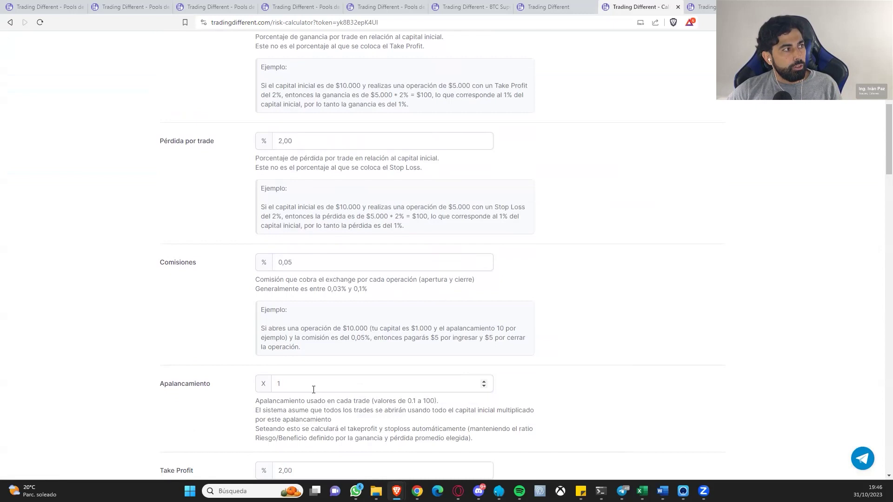
pyautogui.scroll(-2, 314, 390)
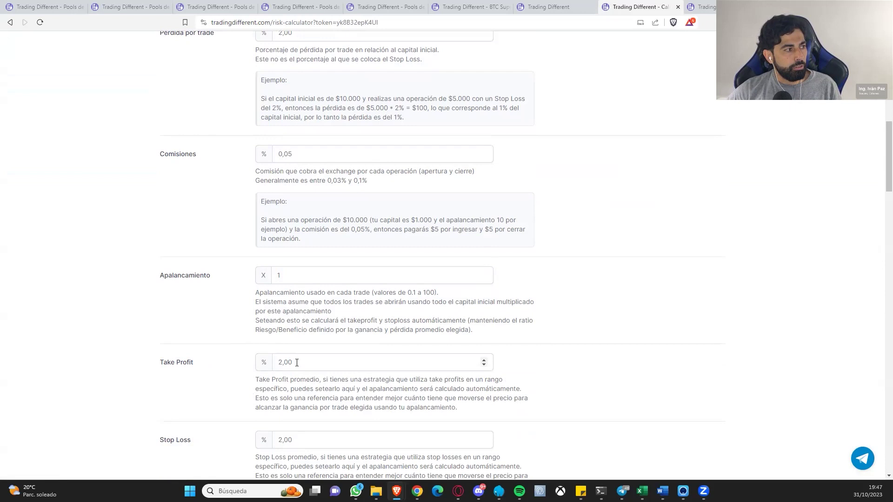
pyautogui.click(302, 281)
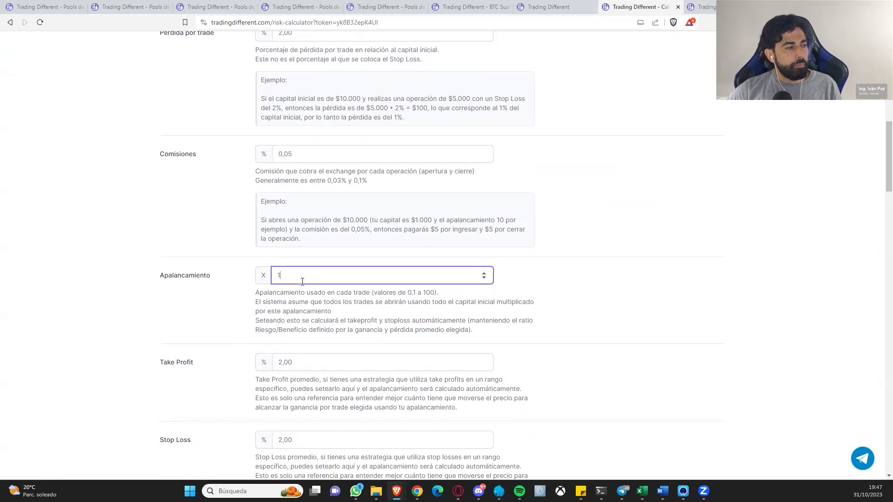
pyautogui.press('BackSpace')
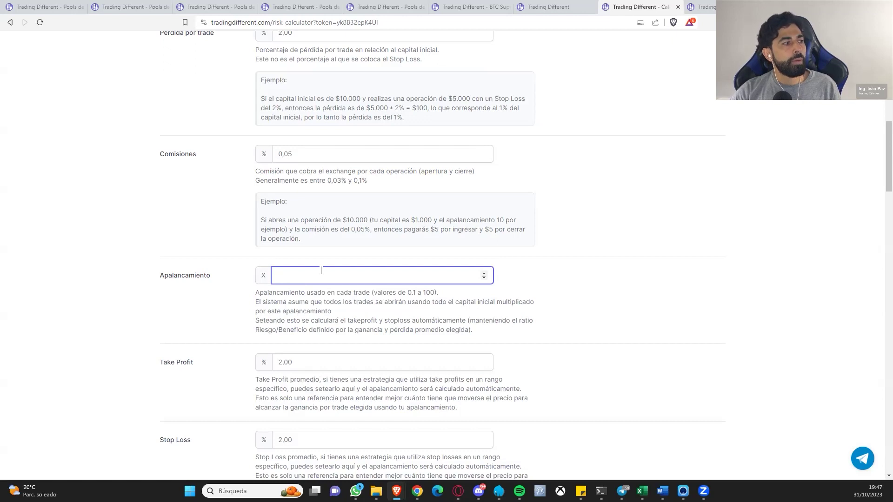
pyautogui.write('5')
pyautogui.press('Return')
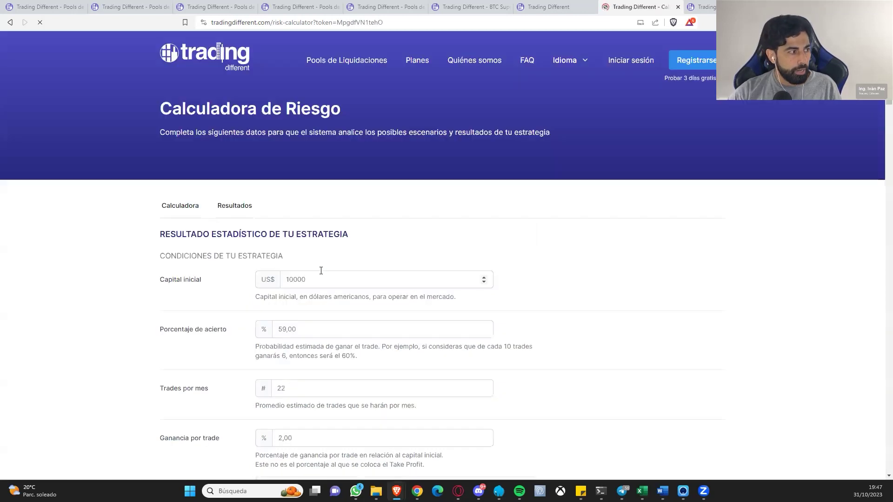
# Review the gain and loss per trade, the leverage, and the automatically calculated Take Profit and Stop Loss values
pyautogui.scroll(-5, 321, 272)
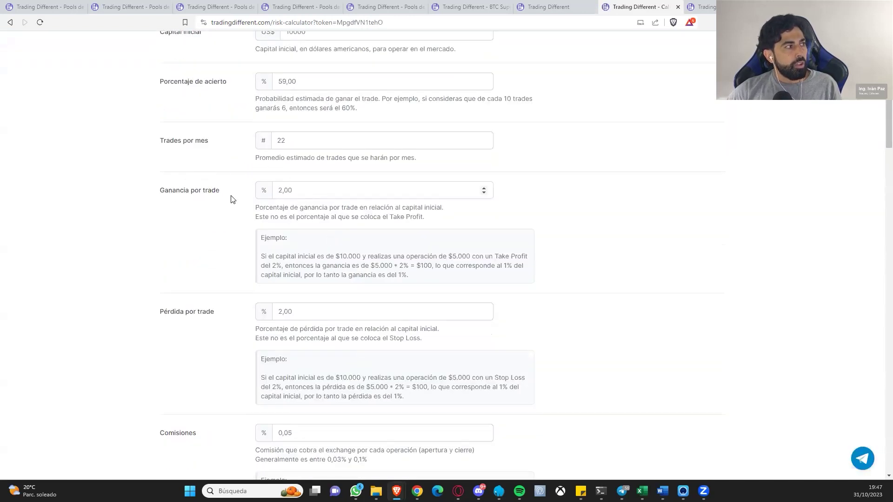
pyautogui.moveTo(233, 199); pyautogui.dragTo(168, 191)
pyautogui.moveTo(158, 315); pyautogui.dragTo(227, 313)
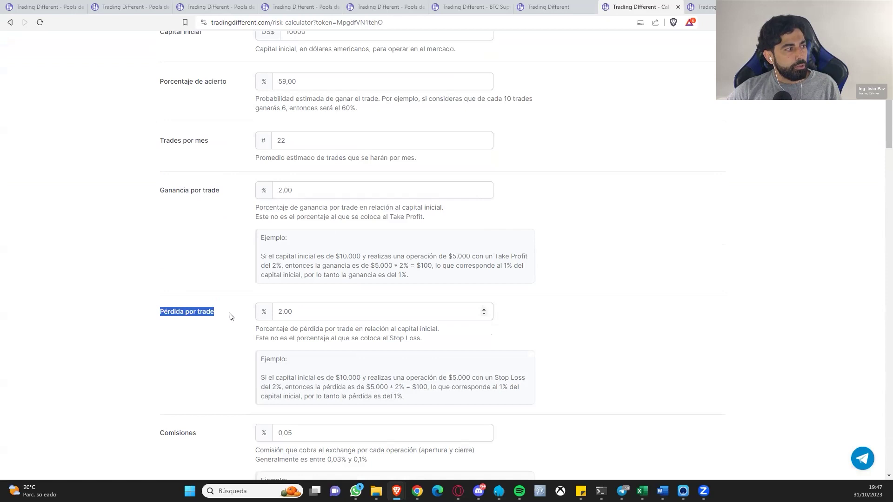
pyautogui.click(231, 322)
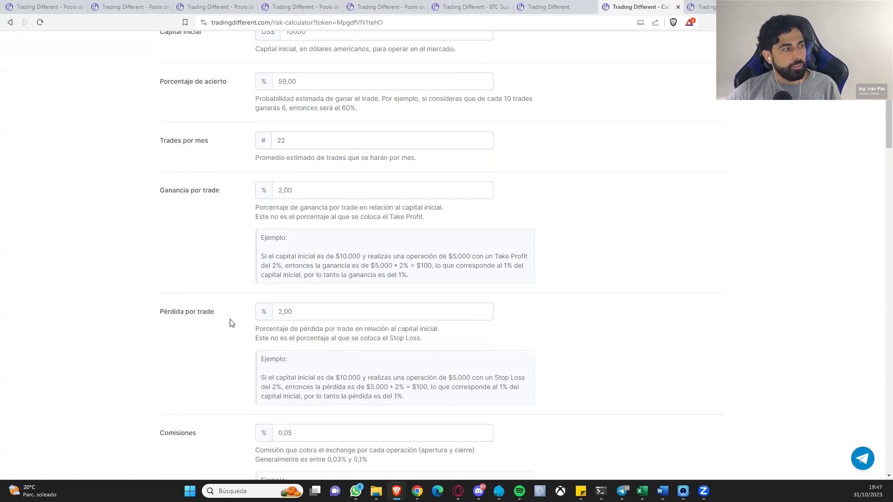
pyautogui.scroll(-5, 231, 323)
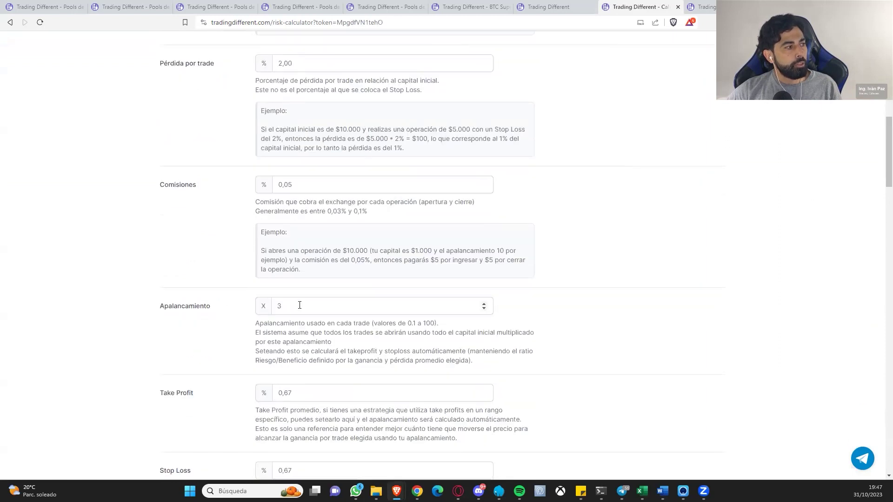
pyautogui.scroll(-2, 240, 355)
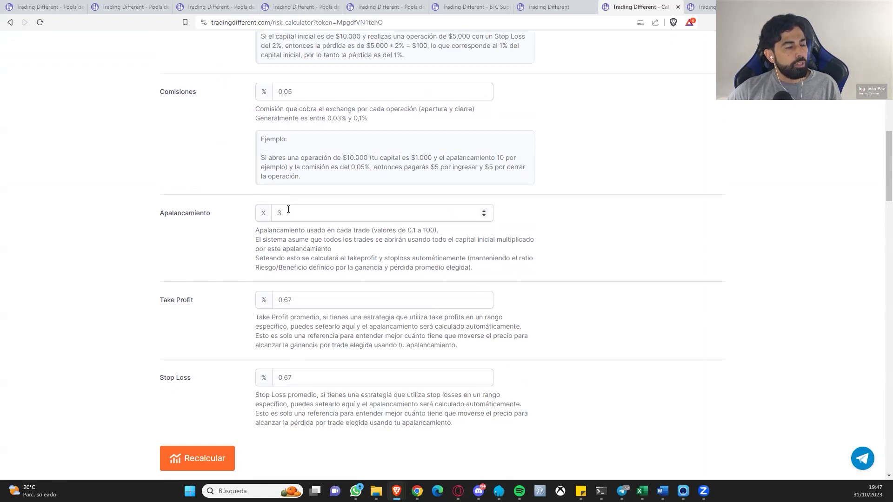
pyautogui.moveTo(299, 300); pyautogui.dragTo(275, 303)
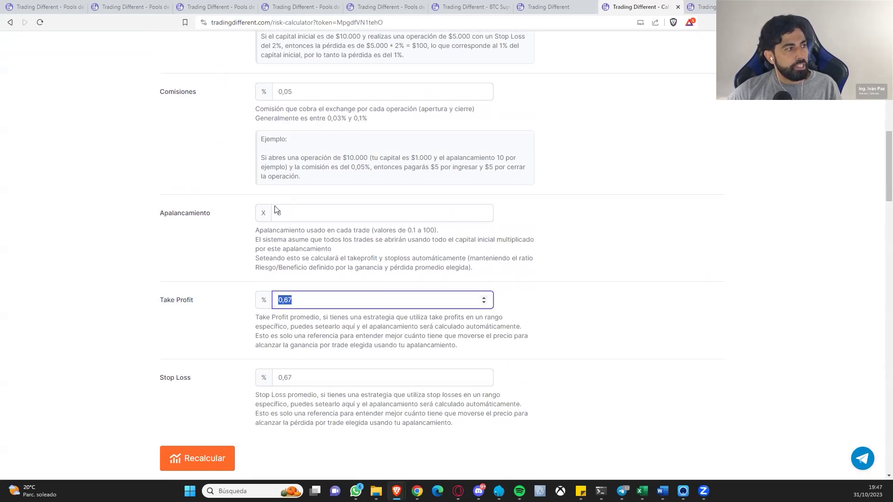
# Compare Pérdida por trade with Apalancamiento, Take Profit and Stop Loss, and examine the explanation under each field
pyautogui.click(215, 173)
pyautogui.scroll(3, 215, 172)
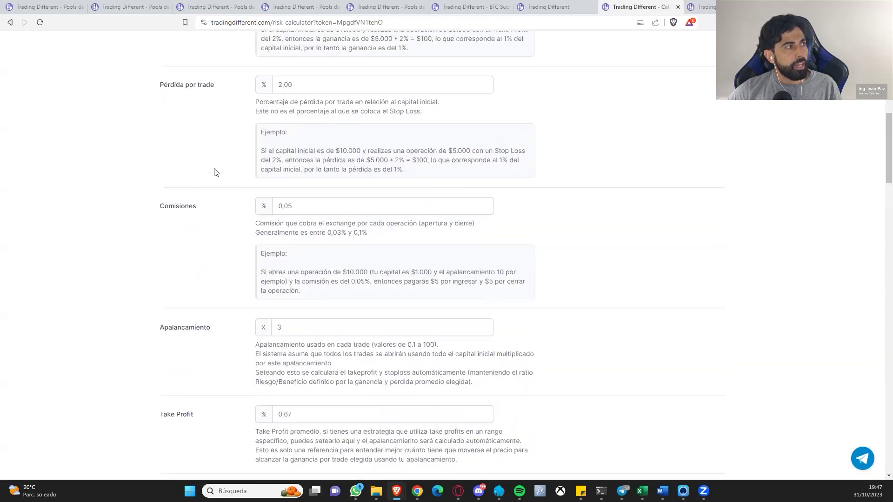
pyautogui.scroll(3, 215, 172)
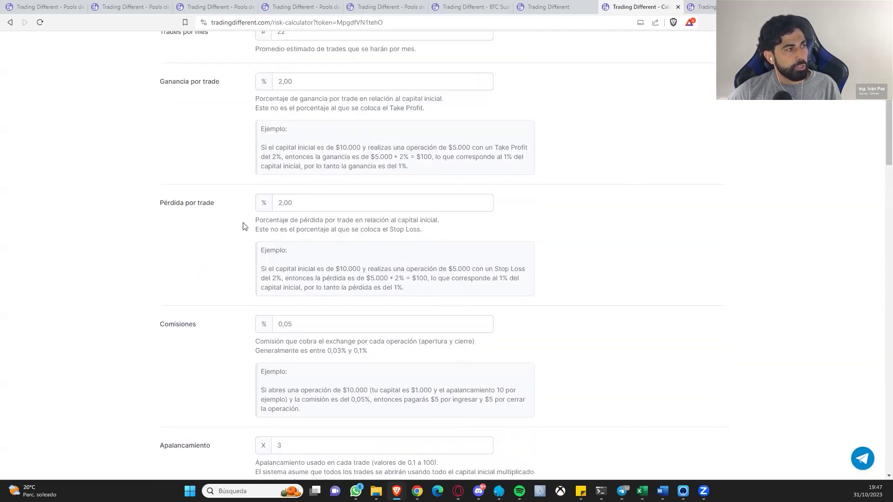
pyautogui.scroll(-5, 214, 200)
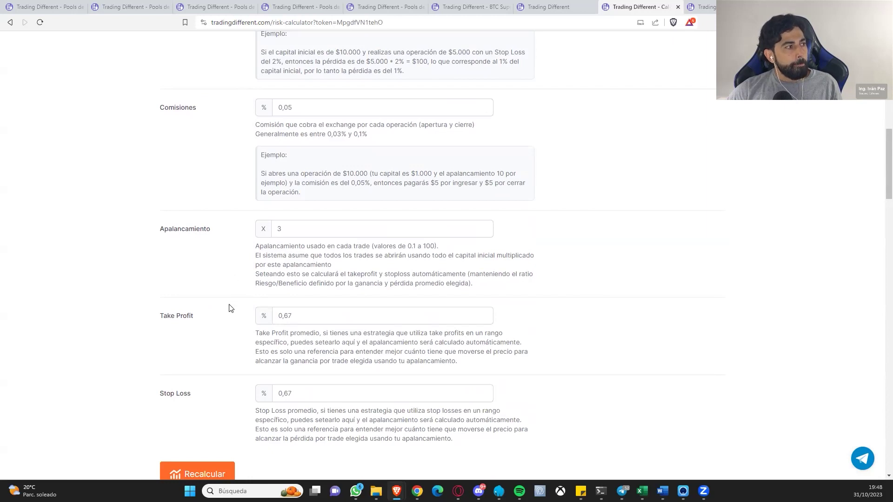
pyautogui.scroll(5, 230, 307)
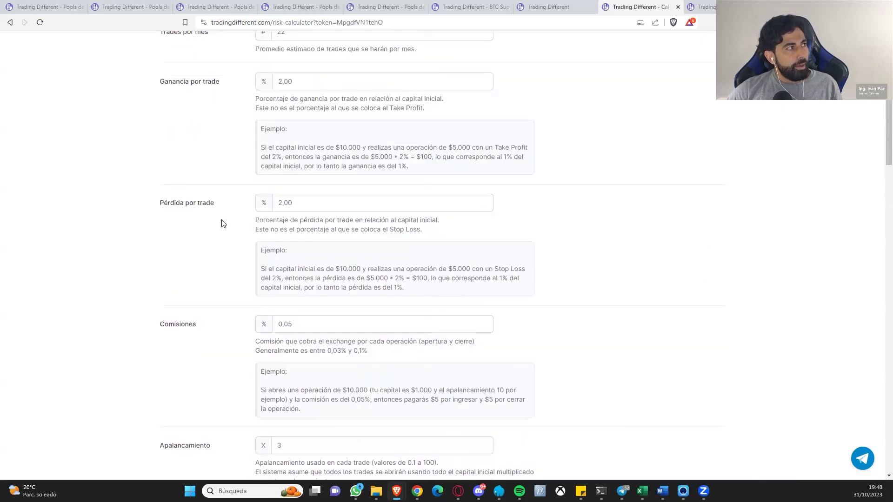
pyautogui.scroll(-4, 215, 221)
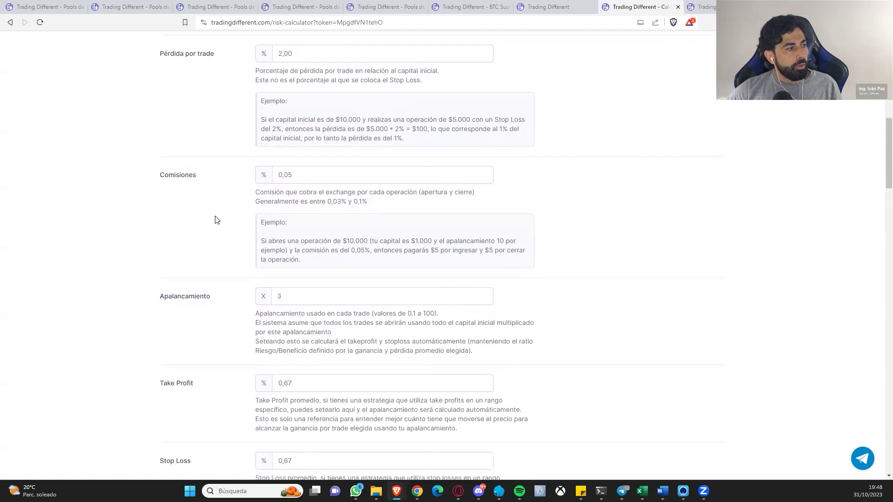
pyautogui.click(269, 276)
pyautogui.doubleClick(269, 276)
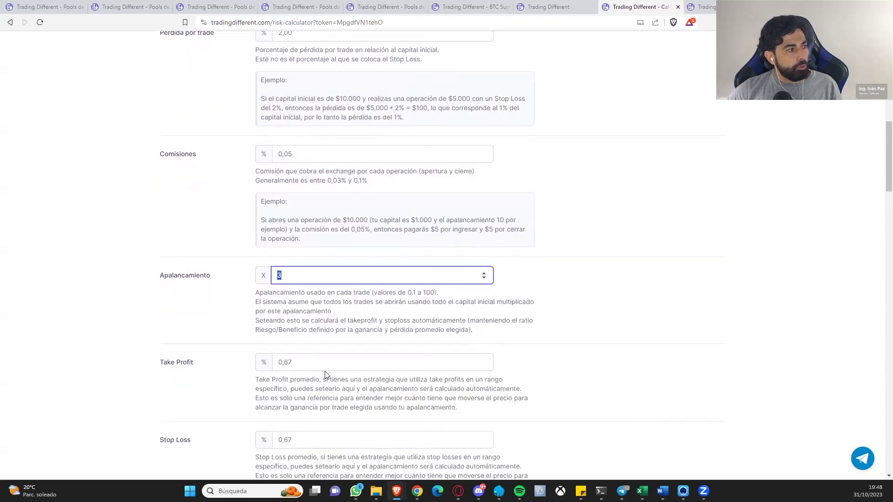
pyautogui.press('Tab')
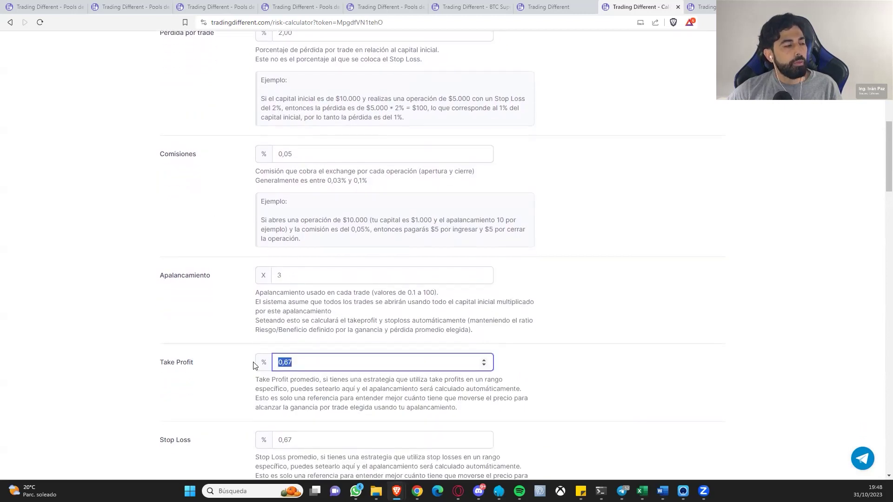
pyautogui.click(227, 373)
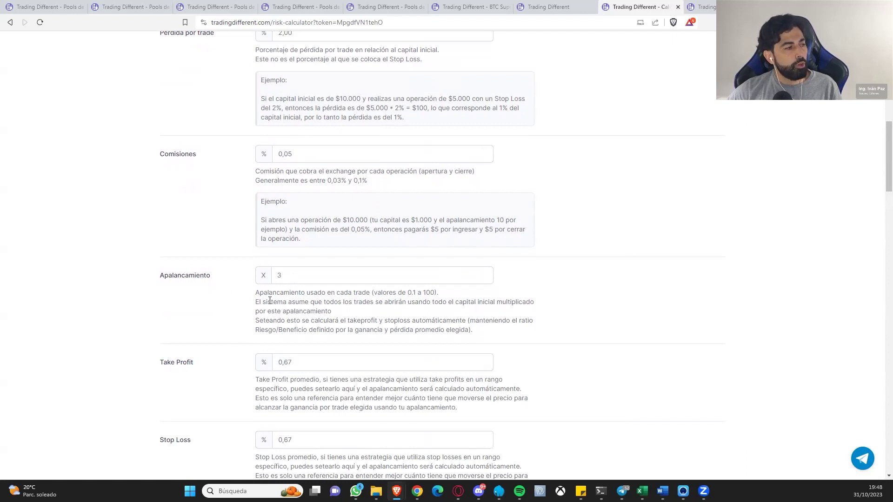
pyautogui.scroll(2, 227, 349)
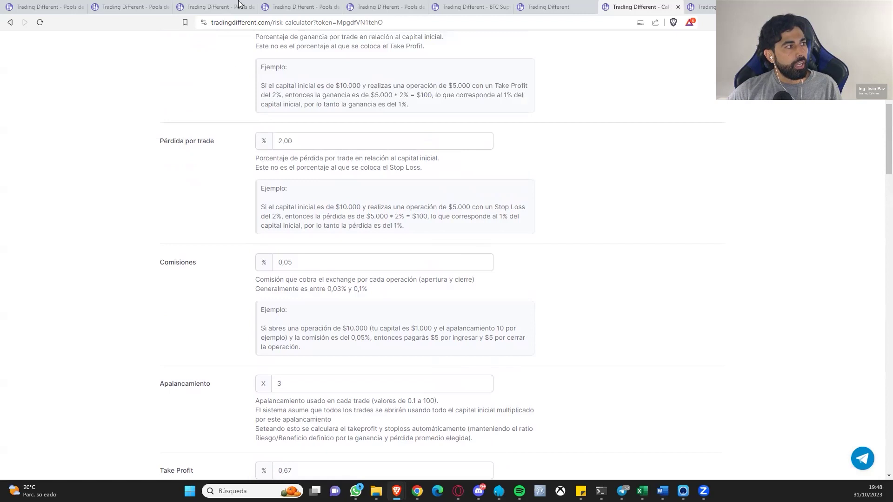
pyautogui.scroll(-2, 223, 214)
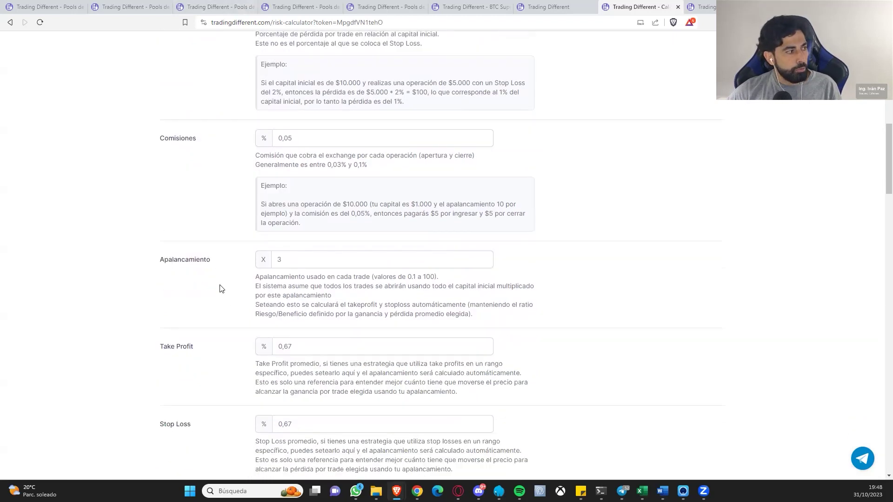
pyautogui.scroll(-1, 221, 337)
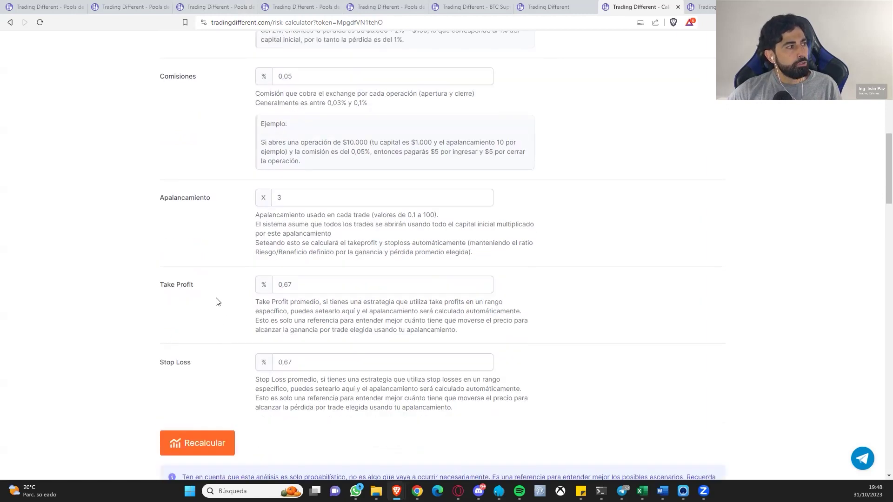
# Set Apalancamiento to 1x, set Take Profit to 0.1%, and recalculate the strategy results
pyautogui.click(311, 202)
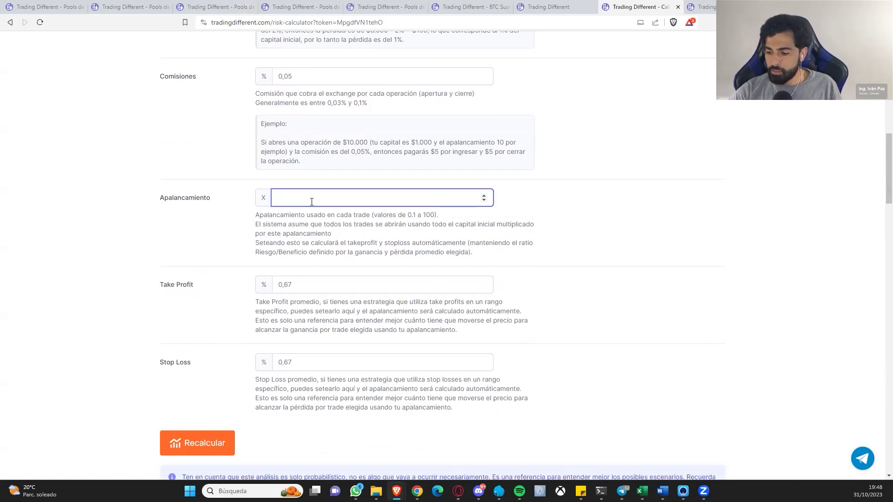
pyautogui.click(303, 289)
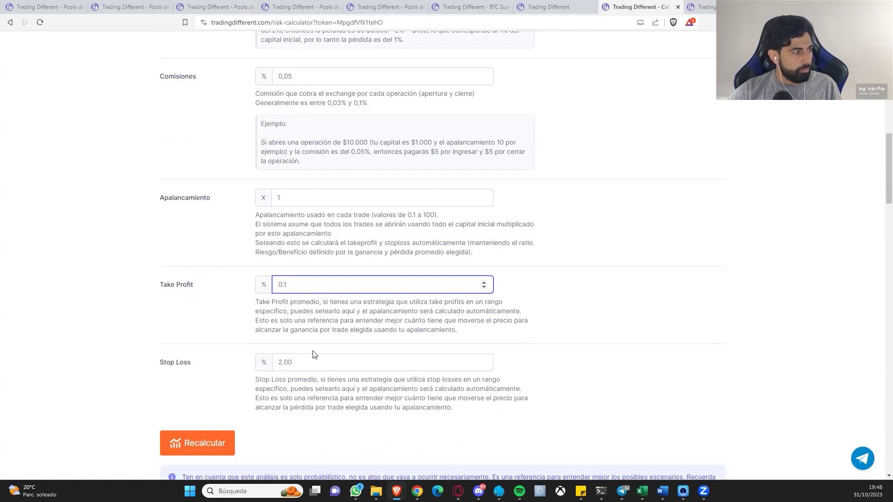
pyautogui.click(305, 367)
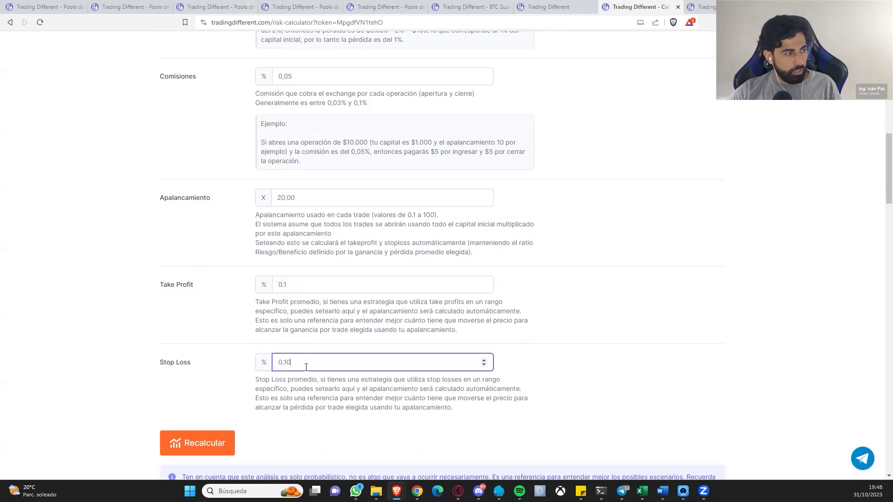
pyautogui.press('Return')
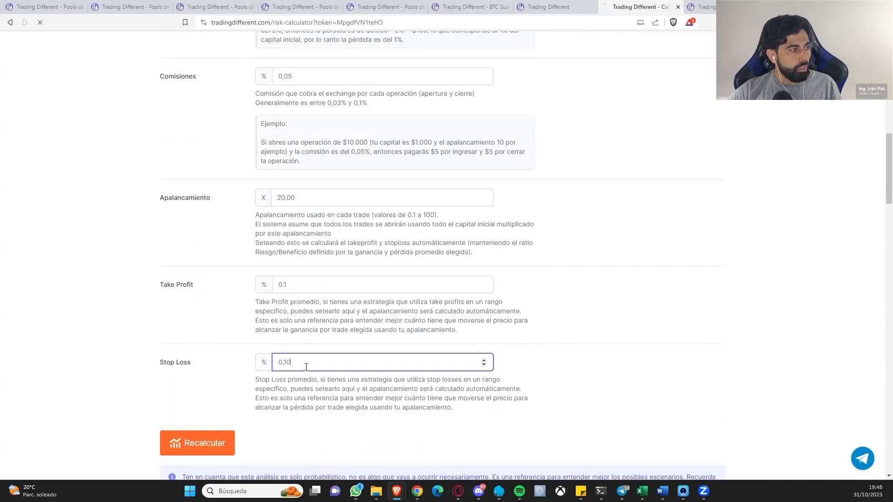
# Examine the recalculated conditions, comparing Ganancia por trade and Pérdida por trade with Take Profit and Stop Loss
pyautogui.scroll(-6, 302, 353)
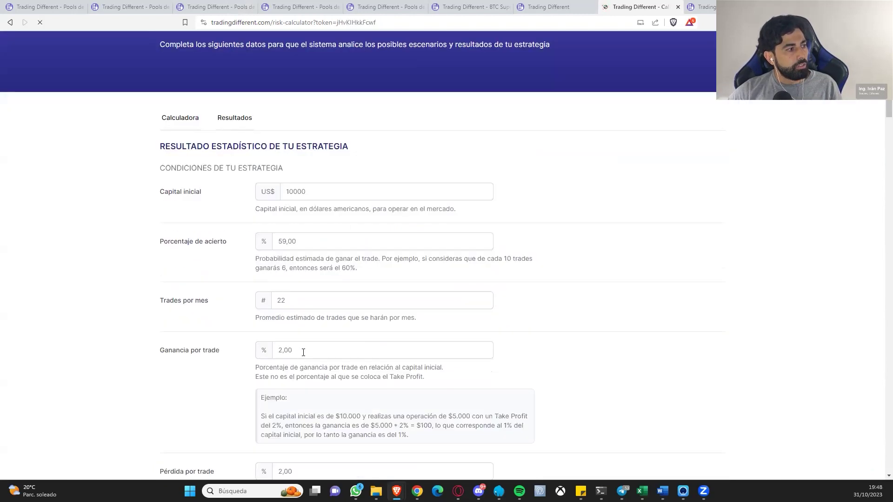
pyautogui.scroll(-6, 303, 344)
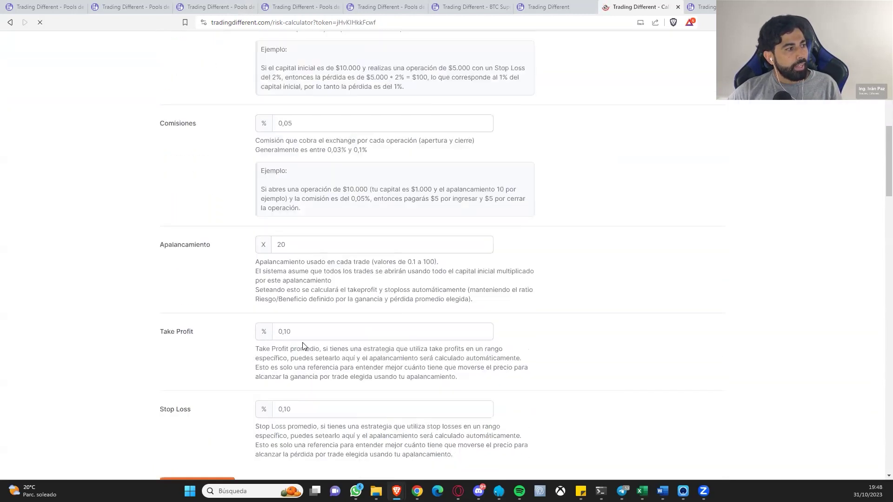
pyautogui.scroll(3, 246, 315)
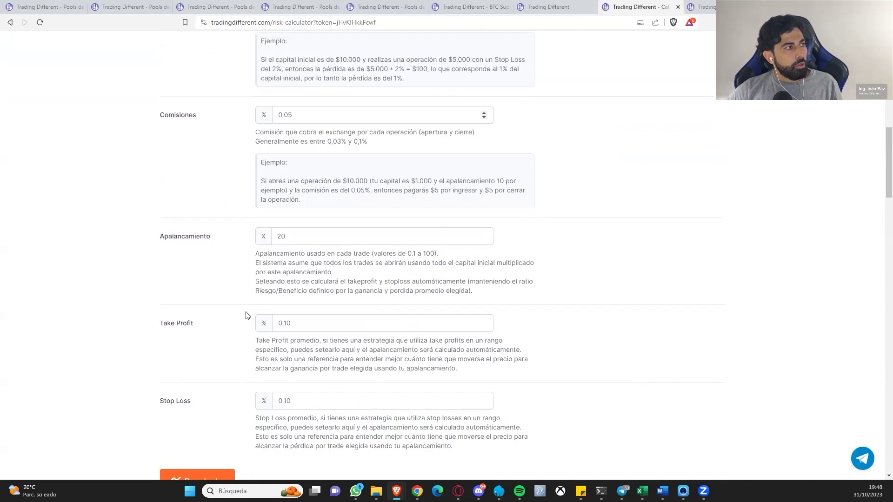
pyautogui.scroll(3, 245, 316)
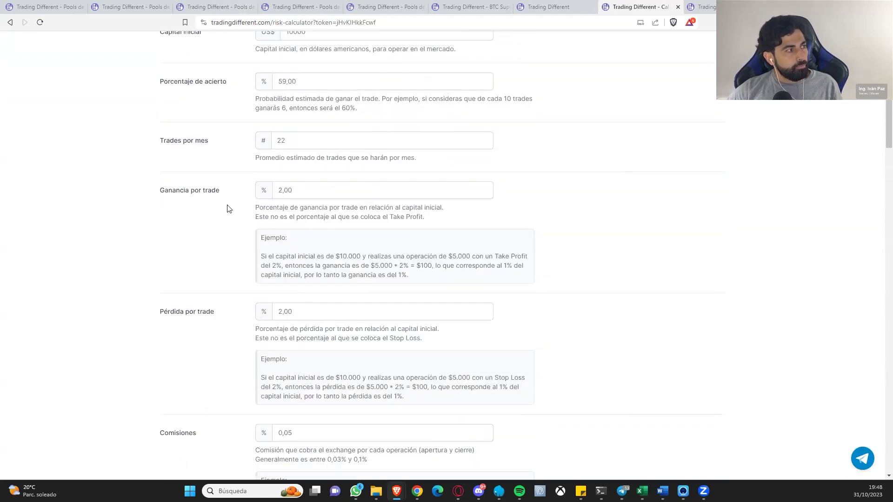
pyautogui.moveTo(149, 189); pyautogui.dragTo(227, 212)
pyautogui.moveTo(159, 315); pyautogui.dragTo(217, 333)
pyautogui.scroll(-3, 206, 363)
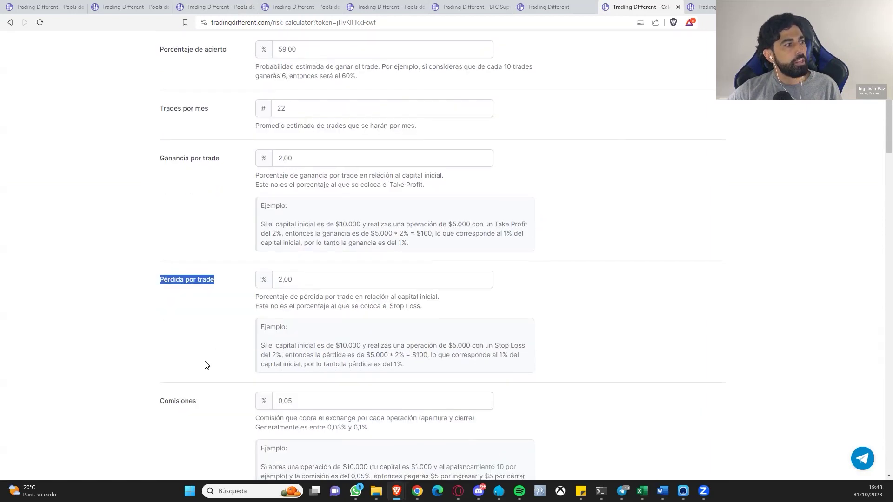
pyautogui.scroll(-5, 206, 361)
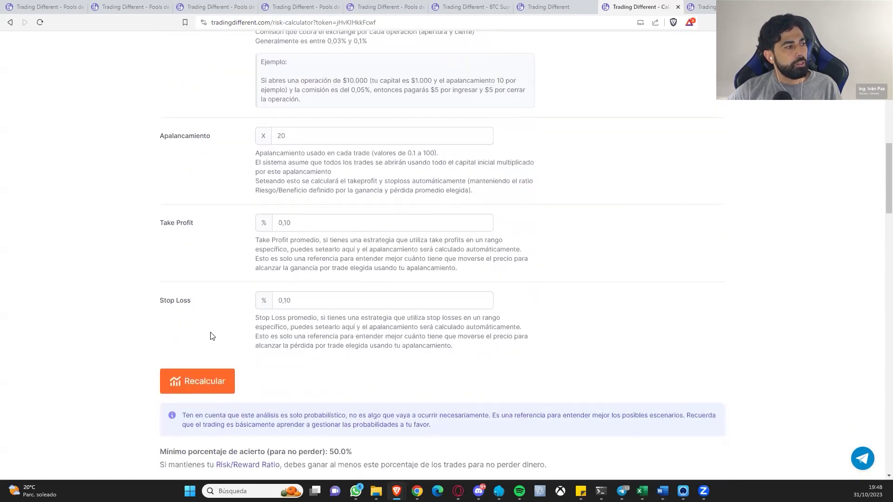
pyautogui.moveTo(164, 303); pyautogui.dragTo(209, 312)
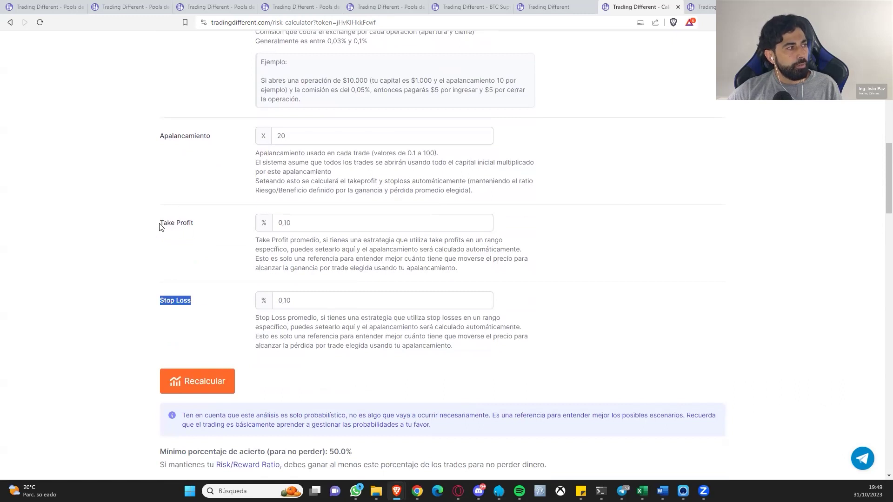
pyautogui.moveTo(161, 225); pyautogui.dragTo(216, 241)
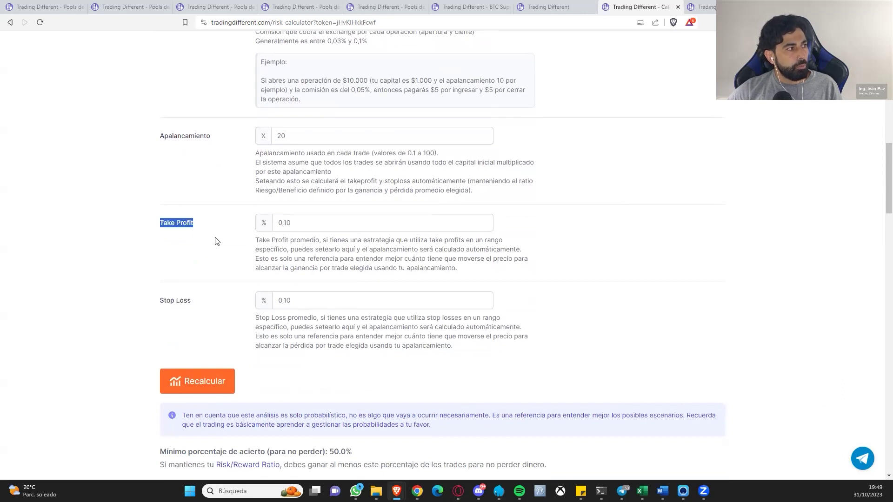
pyautogui.click(229, 258)
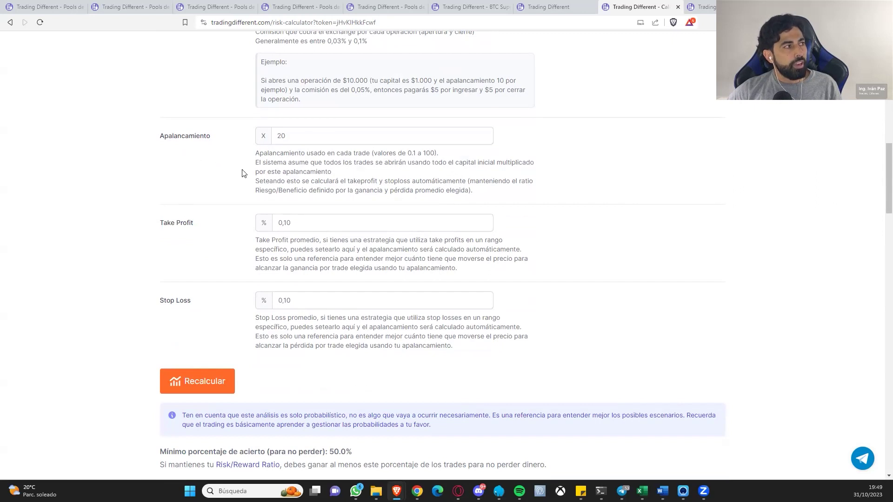
# Review how the automatically calculated Apalancamiento relates to the Take Profit, the Stop Loss and the gain and loss per trade
pyautogui.scroll(1, 235, 221)
pyautogui.scroll(4, 229, 255)
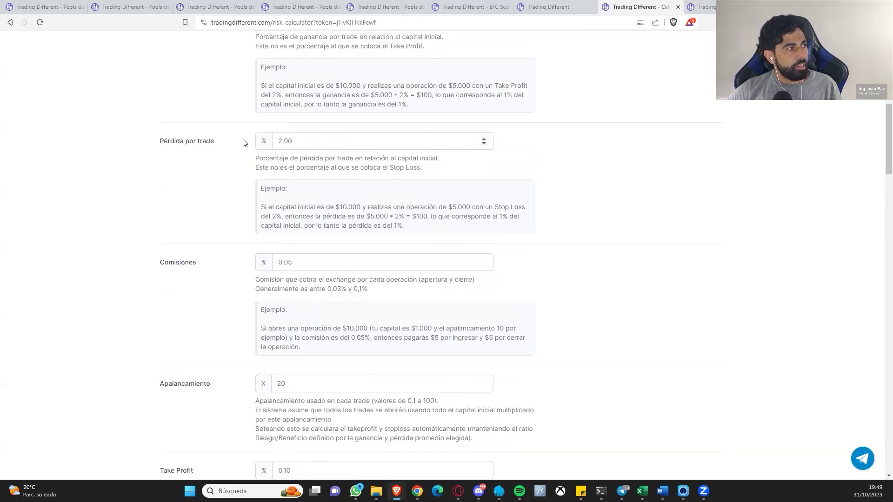
pyautogui.scroll(-1, 205, 184)
pyautogui.scroll(-1, 208, 180)
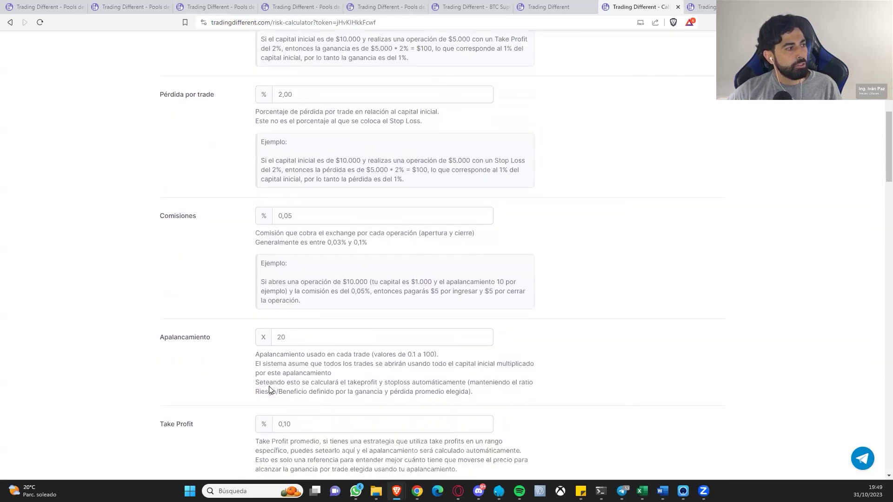
pyautogui.doubleClick(279, 345)
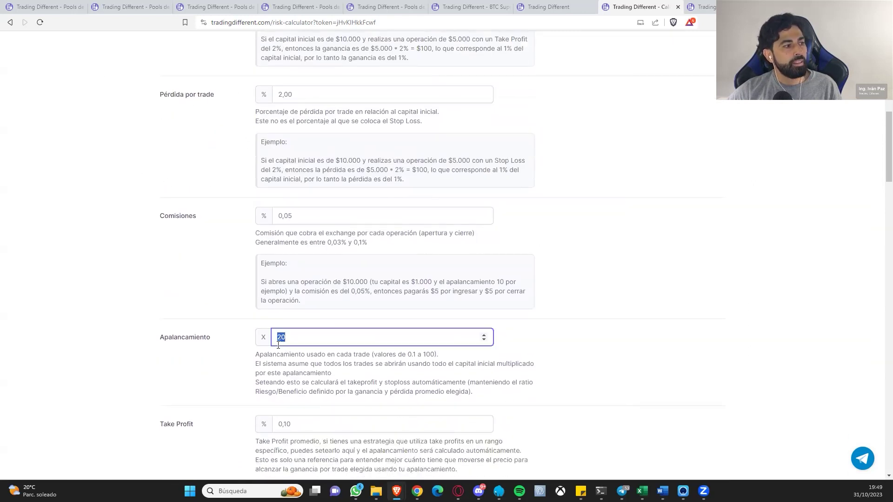
pyautogui.click(306, 373)
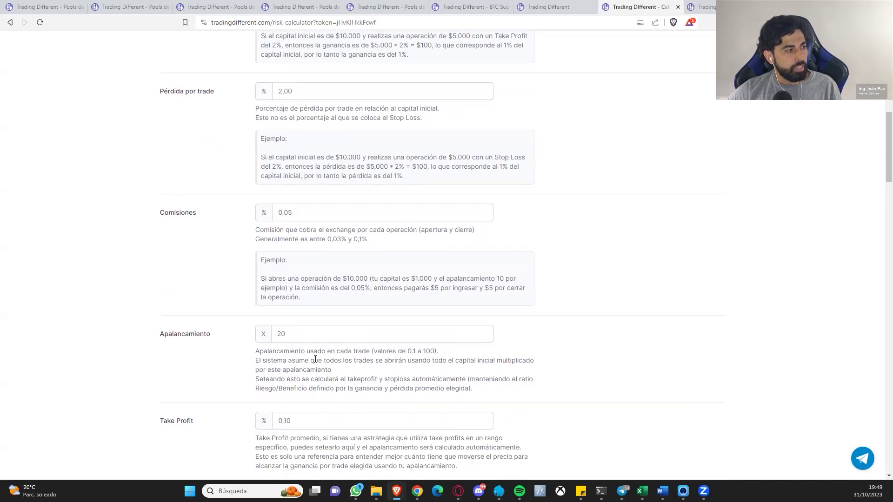
pyautogui.scroll(-2, 311, 302)
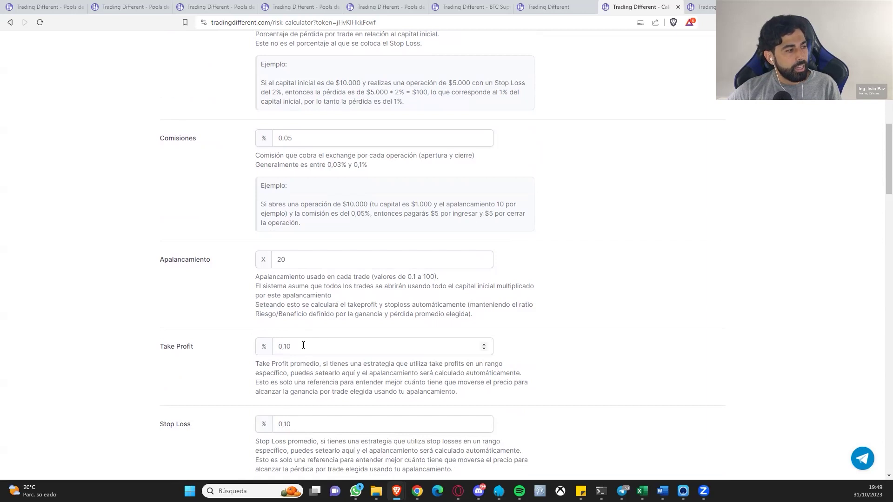
pyautogui.scroll(-1, 304, 345)
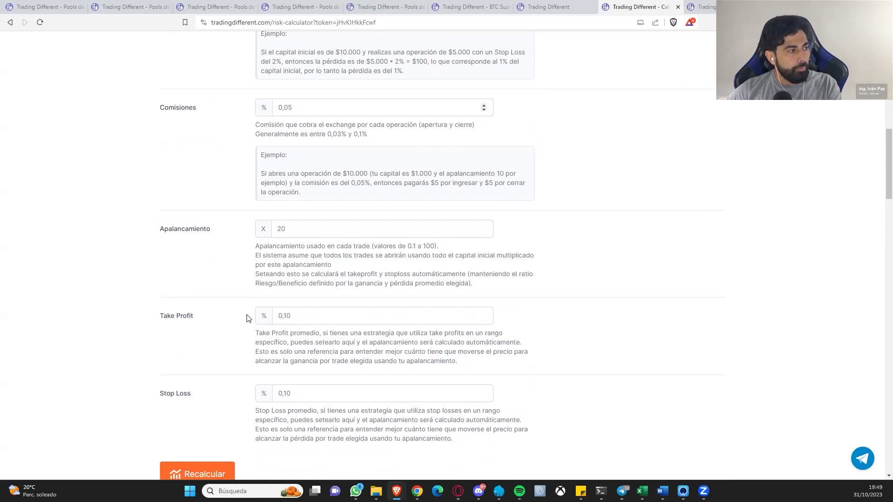
pyautogui.scroll(3, 240, 335)
pyautogui.scroll(3, 234, 354)
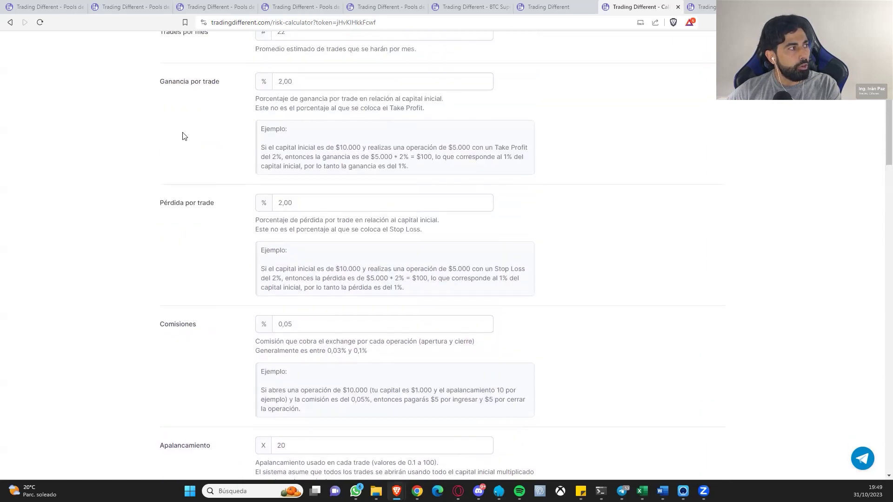
pyautogui.scroll(-6, 190, 204)
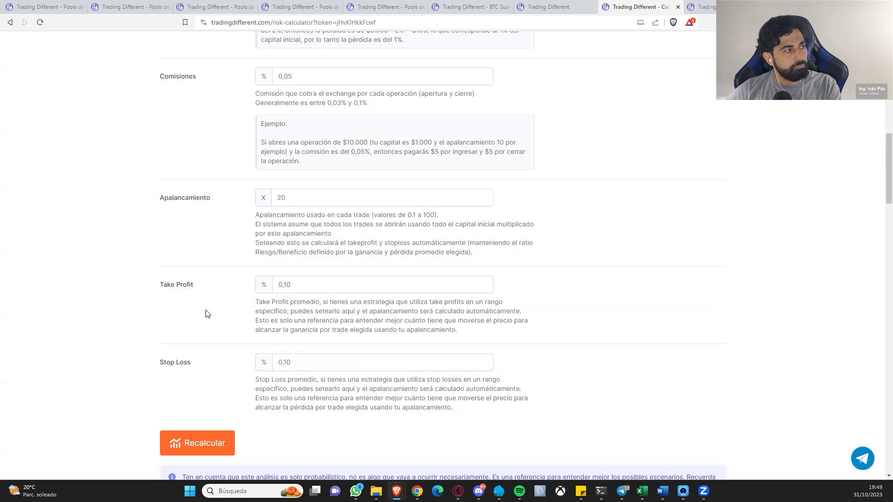
pyautogui.scroll(5, 207, 314)
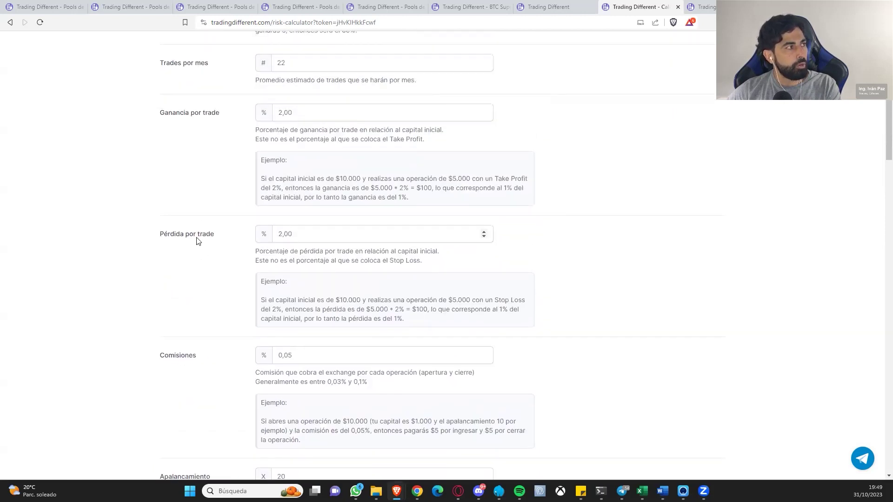
# Set Take Profit to 2% in the strategy conditions and recalculate the results
pyautogui.scroll(-5, 234, 289)
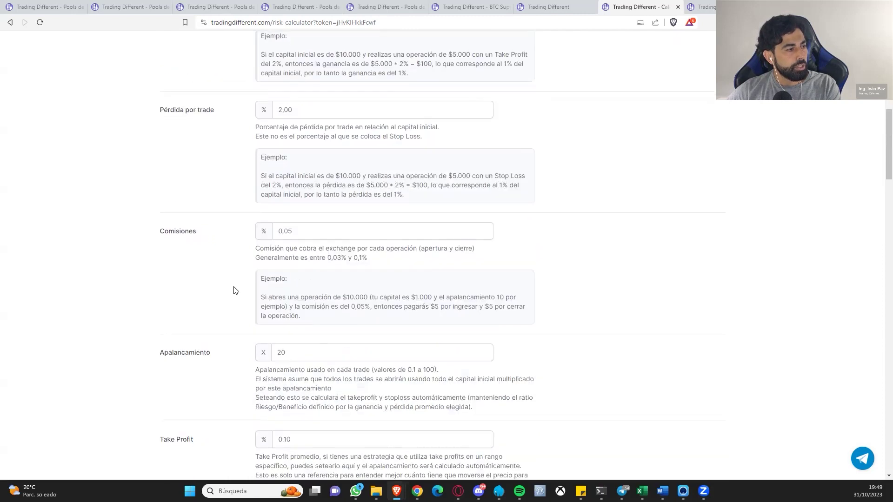
pyautogui.click(323, 316)
pyautogui.doubleClick(284, 316)
pyautogui.write('2')
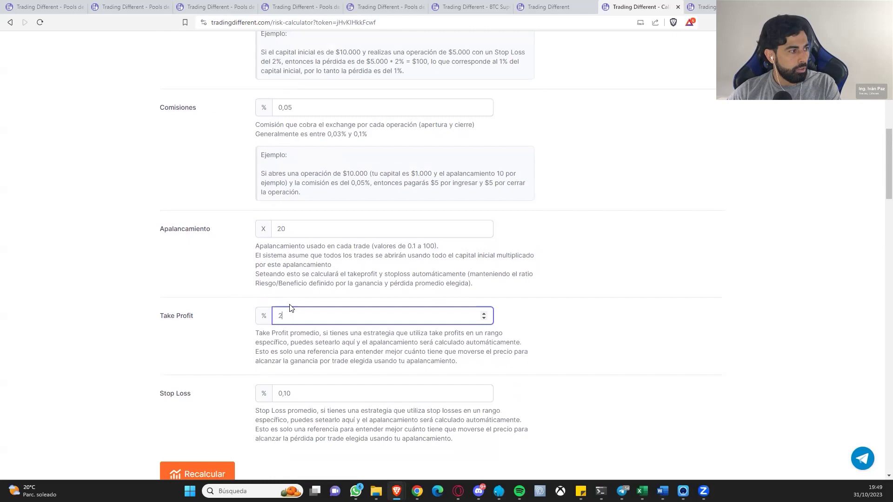
pyautogui.doubleClick(285, 393)
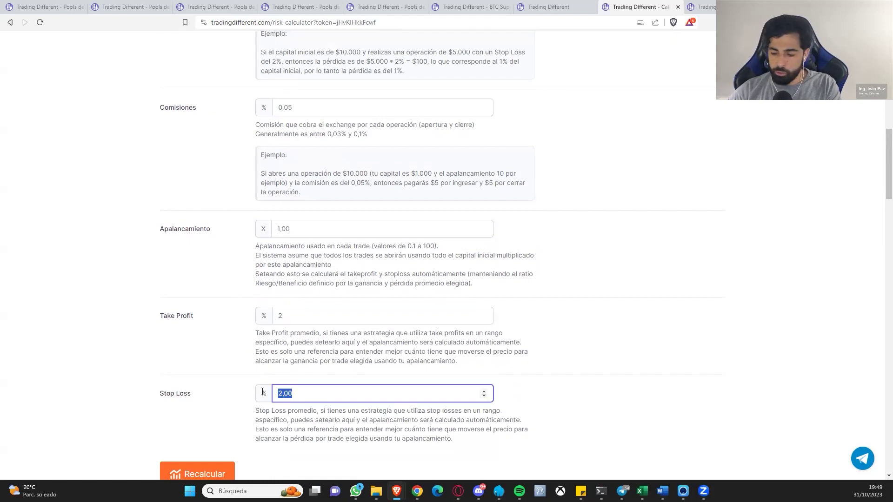
pyautogui.press('Return')
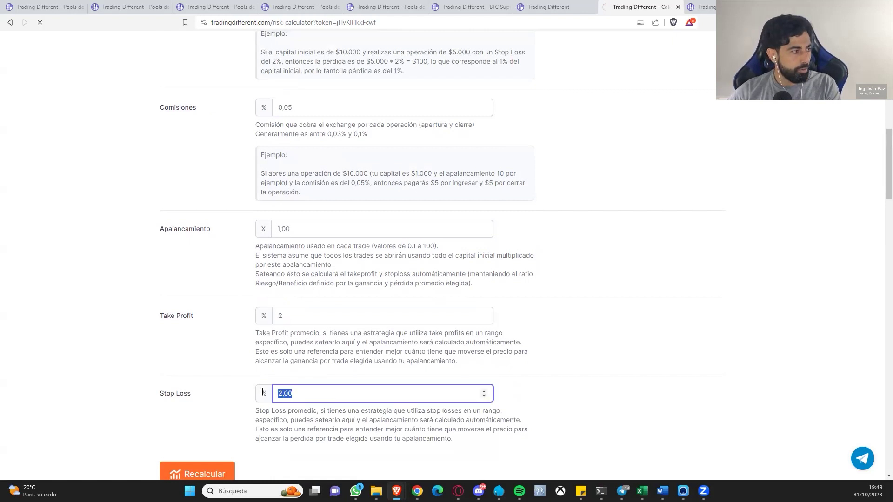
# Review the recalculated Apalancamiento, Take Profit and Stop Loss, and examine the drawdown and annual gain charts
pyautogui.scroll(-5, 216, 319)
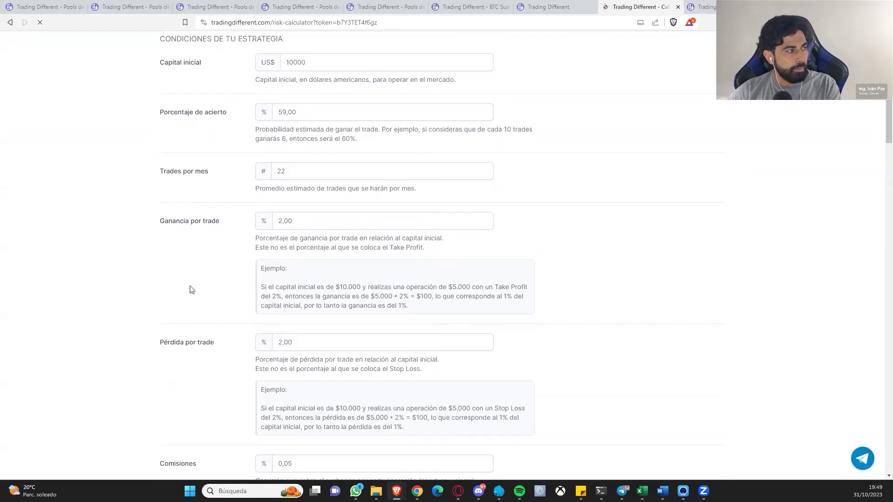
pyautogui.scroll(-2, 183, 332)
pyautogui.scroll(-5, 183, 325)
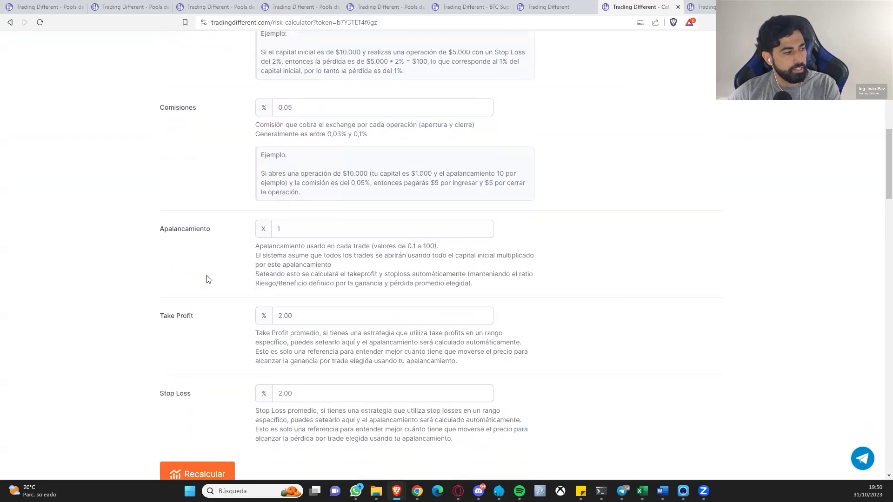
pyautogui.scroll(-7, 207, 279)
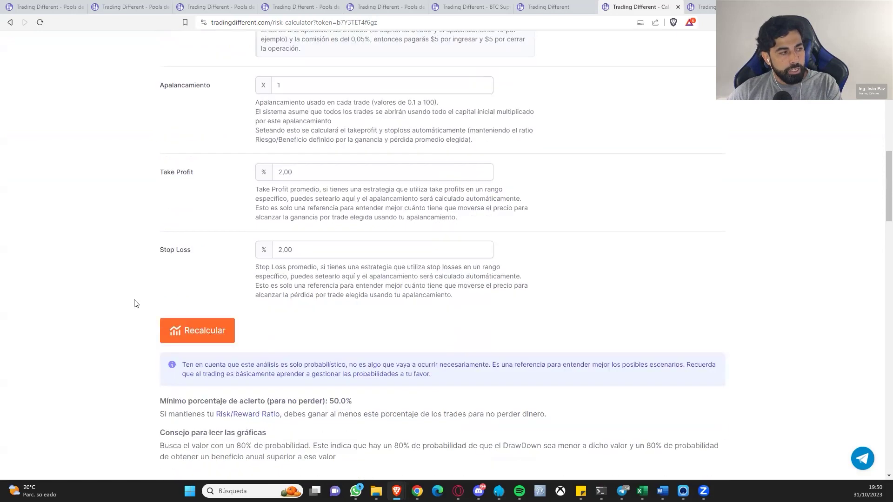
pyautogui.scroll(-10, 109, 325)
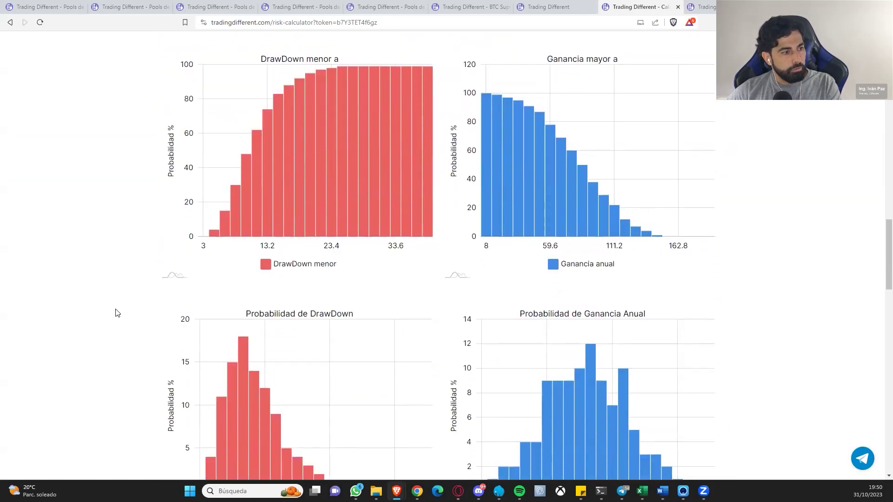
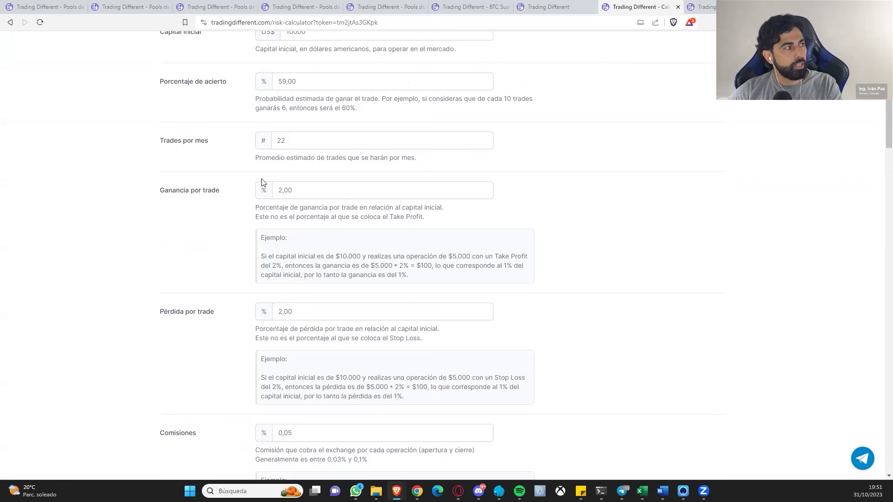
# Examine the strategy conditions and how the 0.05% commission affects the drawdown and annual gain charts
pyautogui.scroll(-8, 207, 266)
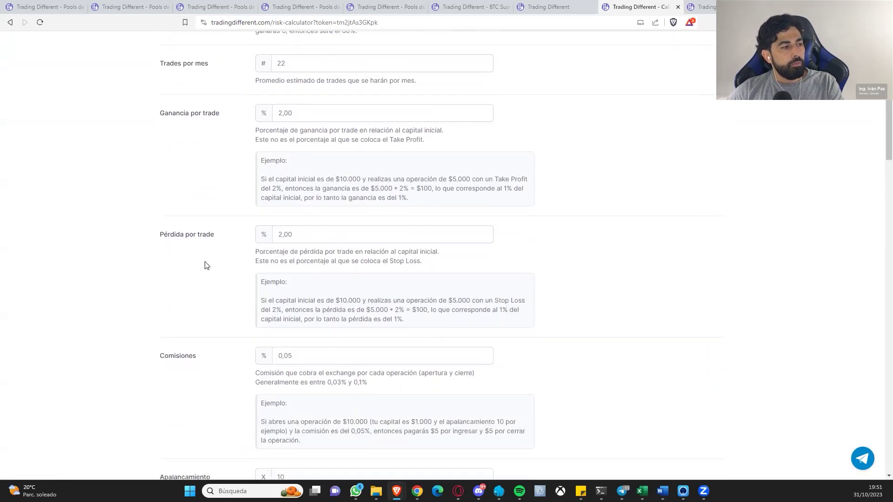
pyautogui.scroll(-12, 183, 266)
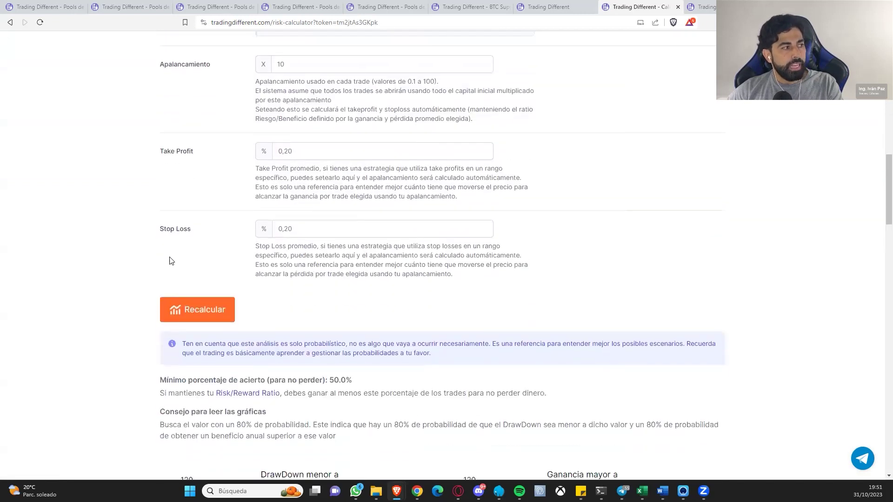
pyautogui.scroll(-7, 170, 257)
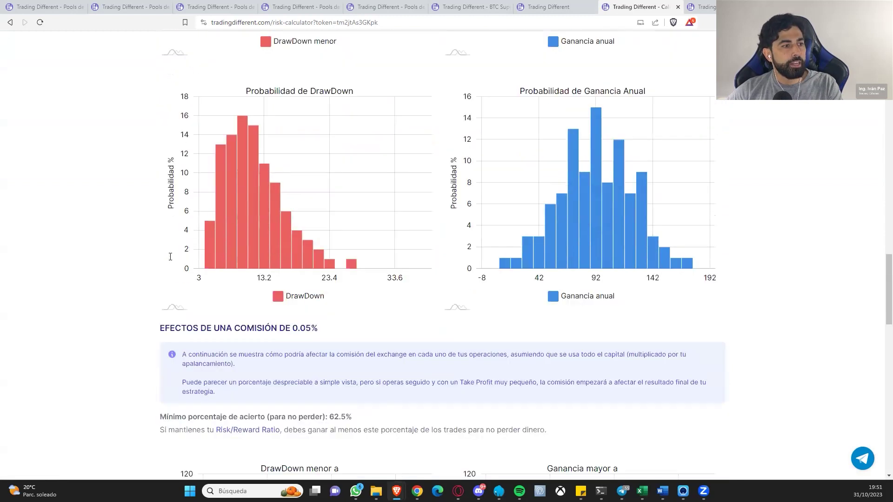
pyautogui.scroll(-1, 172, 253)
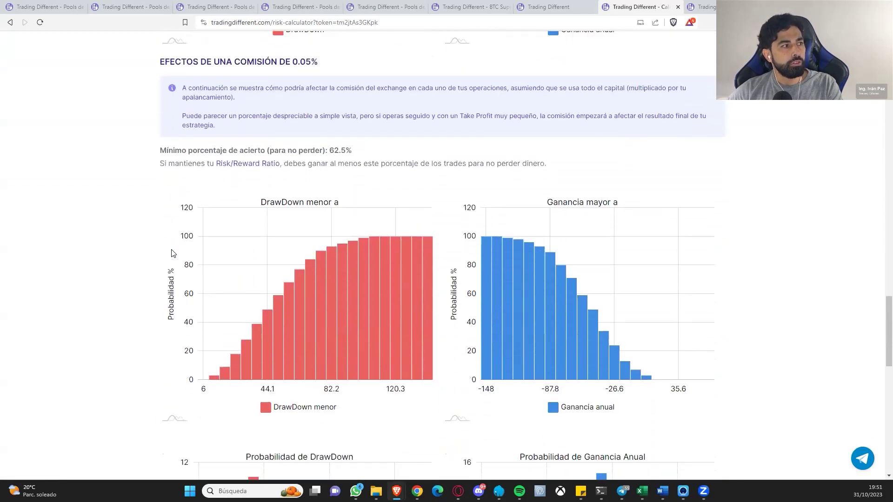
pyautogui.scroll(-1, 173, 254)
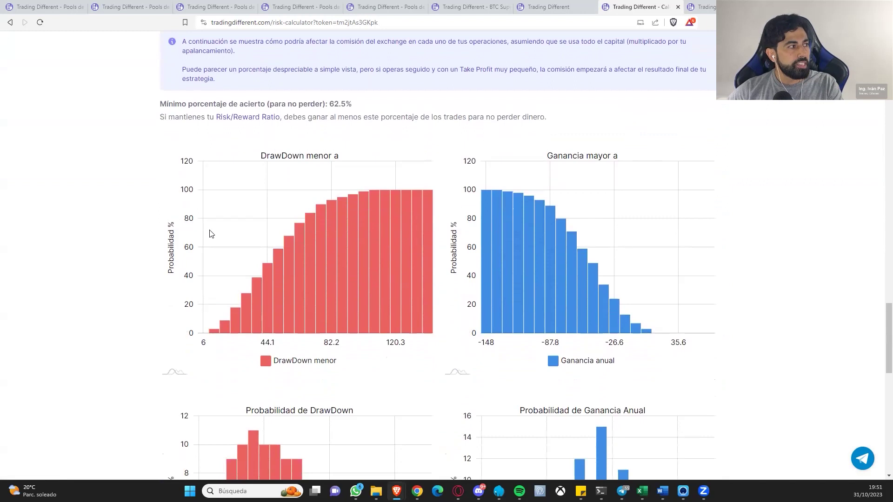
pyautogui.moveTo(308, 217)
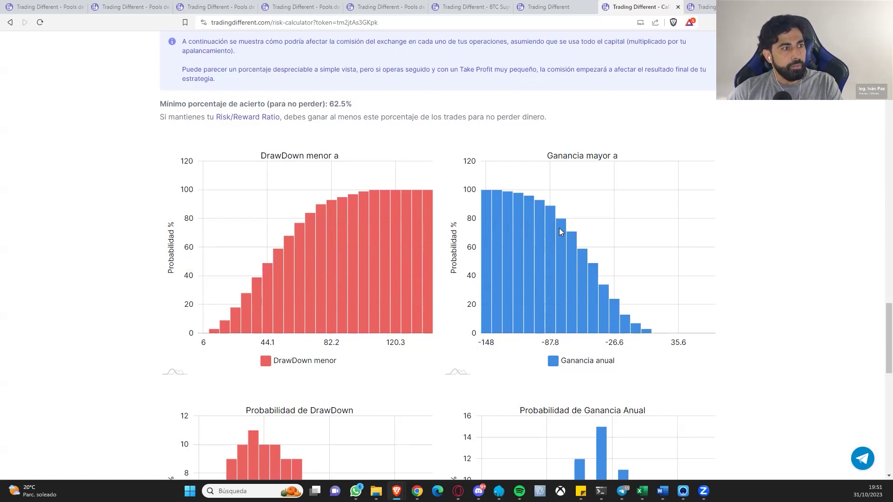
pyautogui.moveTo(560, 227)
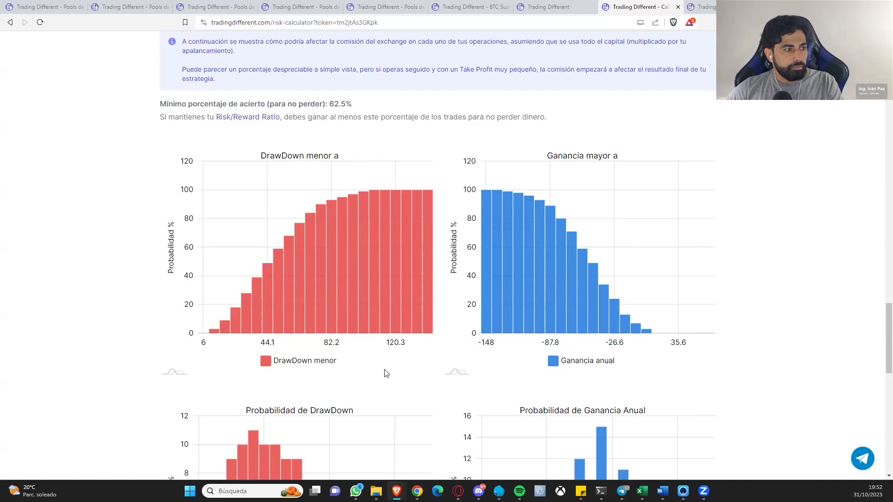
# Return to the strategy conditions and re-enter Take Profit as 0.2%
pyautogui.scroll(2, 384, 372)
pyautogui.scroll(10, 384, 373)
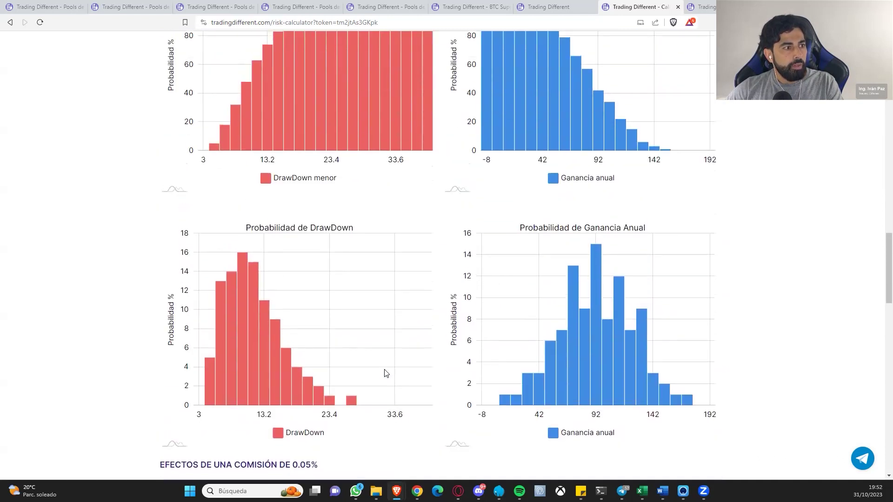
pyautogui.scroll(10, 384, 373)
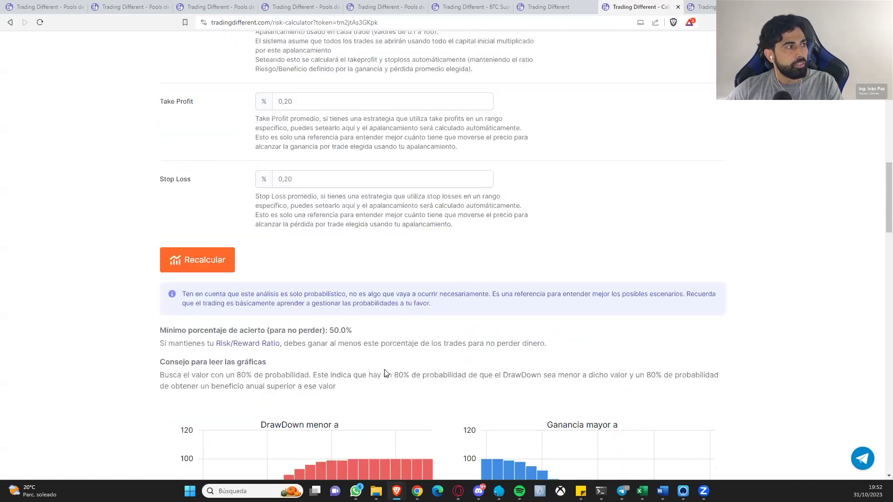
pyautogui.scroll(2, 311, 176)
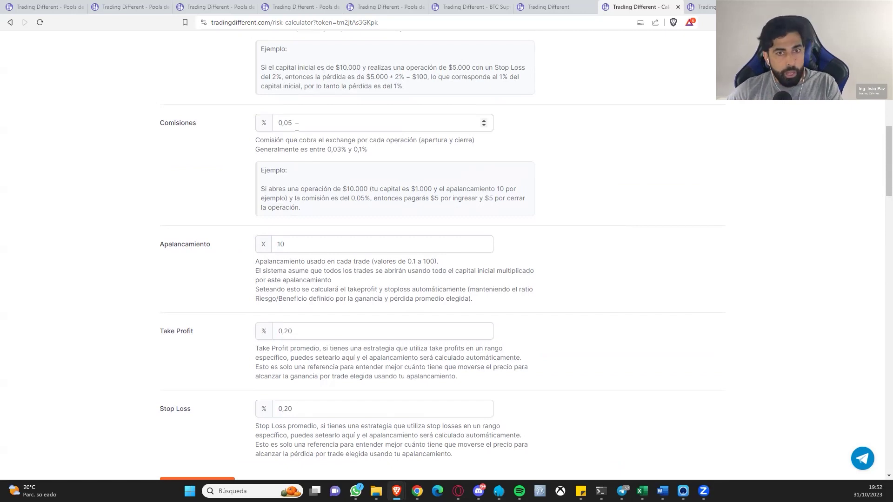
pyautogui.click(300, 336)
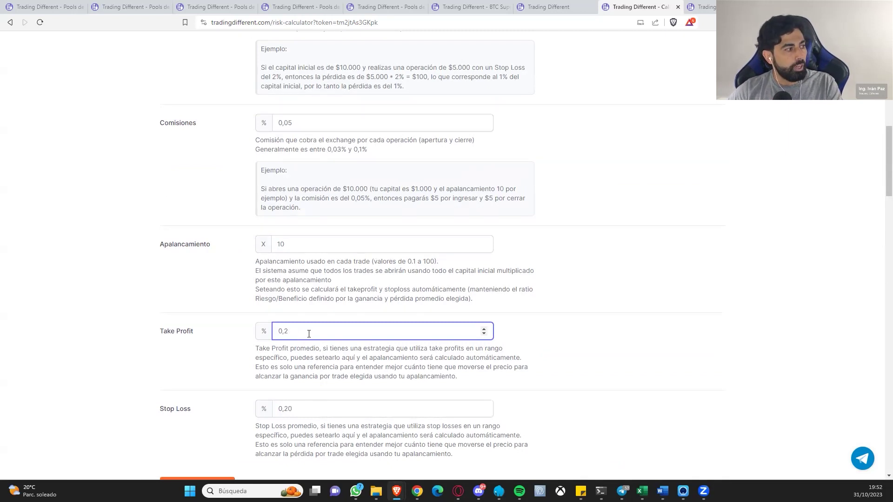
pyautogui.click(199, 358)
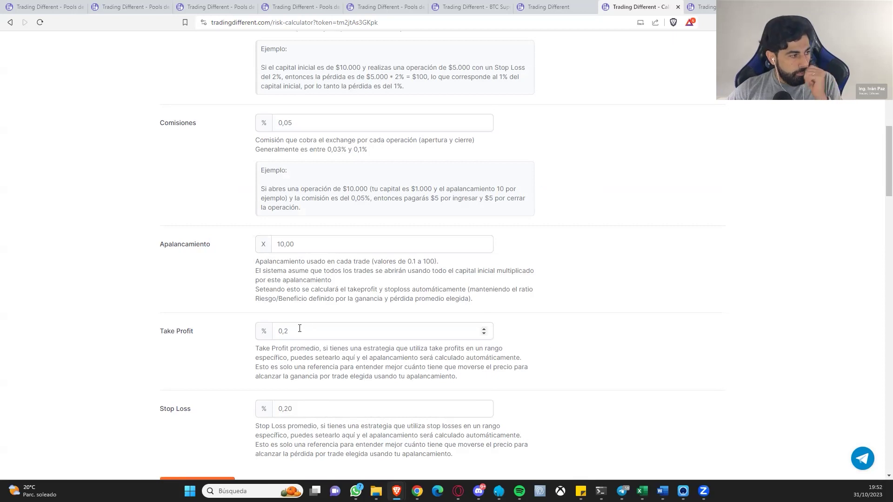
# Set Ganancia por trade to 1% and Pérdida por trade to 3% in the strategy conditions
pyautogui.scroll(-1, 294, 334)
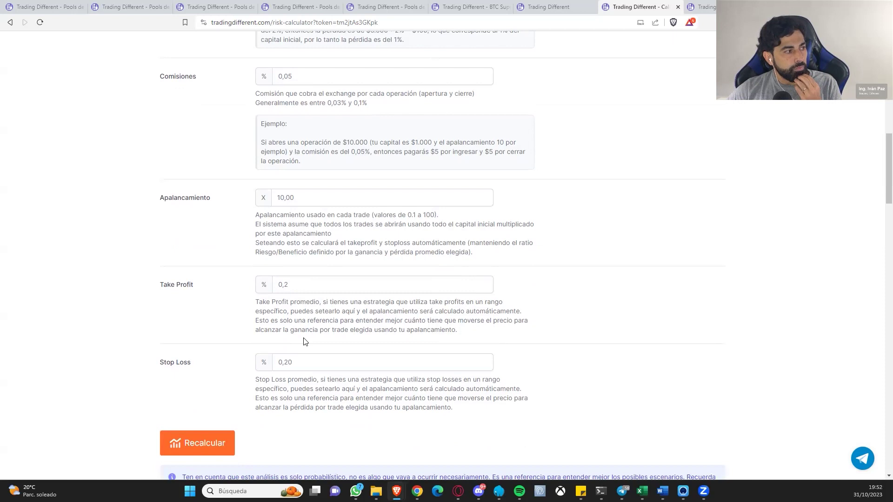
pyautogui.scroll(3, 305, 340)
pyautogui.scroll(3, 304, 337)
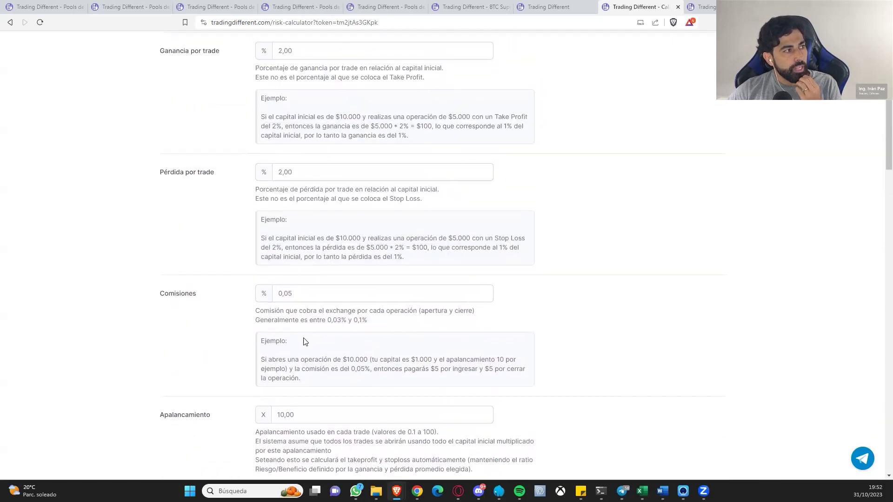
pyautogui.scroll(3, 304, 338)
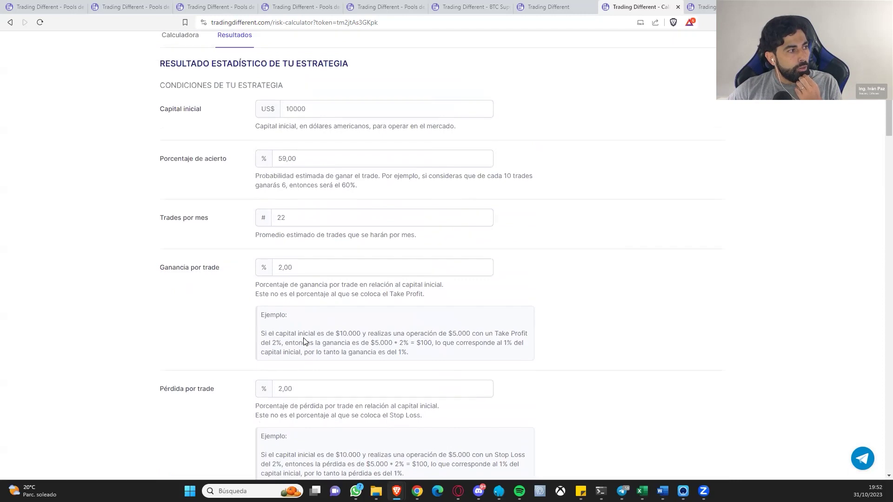
pyautogui.scroll(-1, 305, 341)
pyautogui.moveTo(300, 236); pyautogui.dragTo(259, 243)
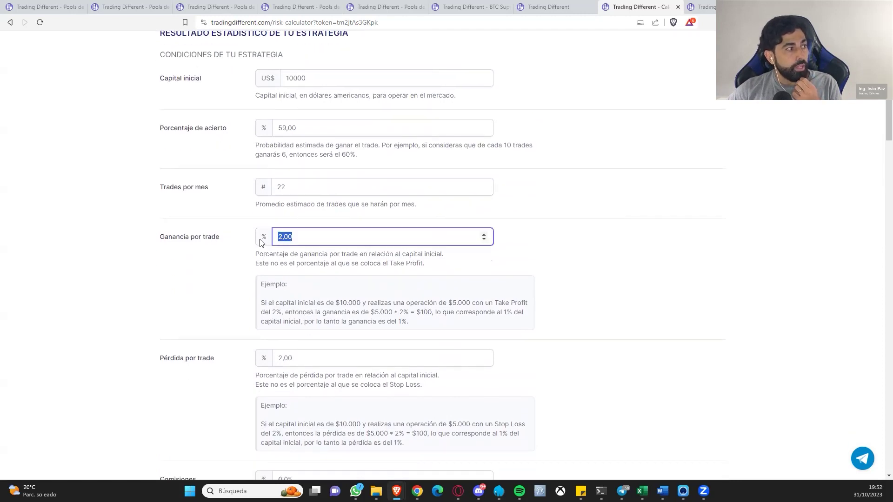
pyautogui.write('1')
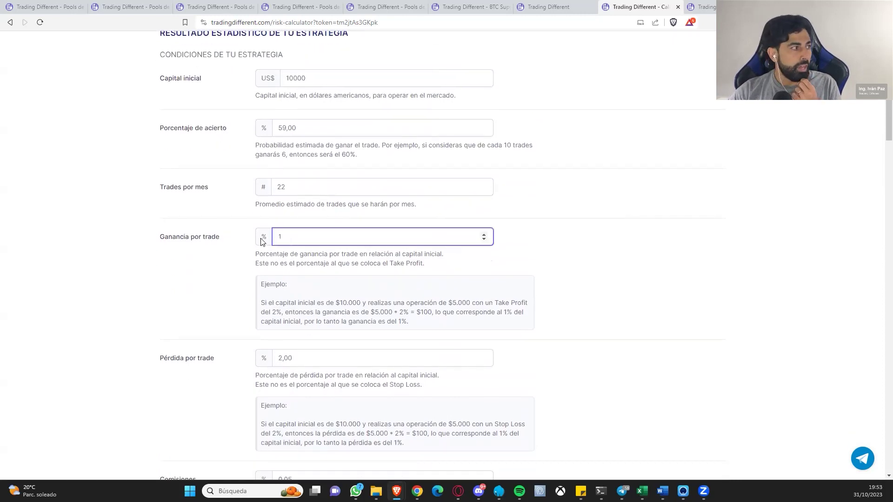
pyautogui.moveTo(303, 358); pyautogui.dragTo(271, 359)
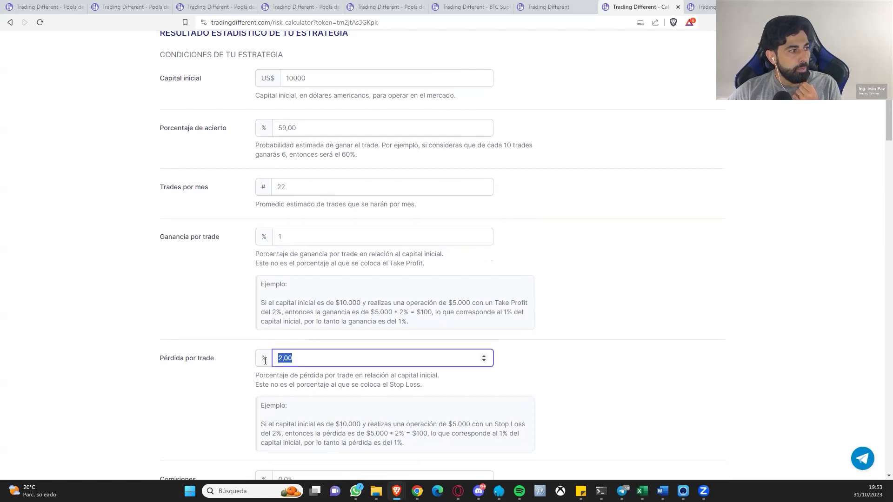
pyautogui.write('3')
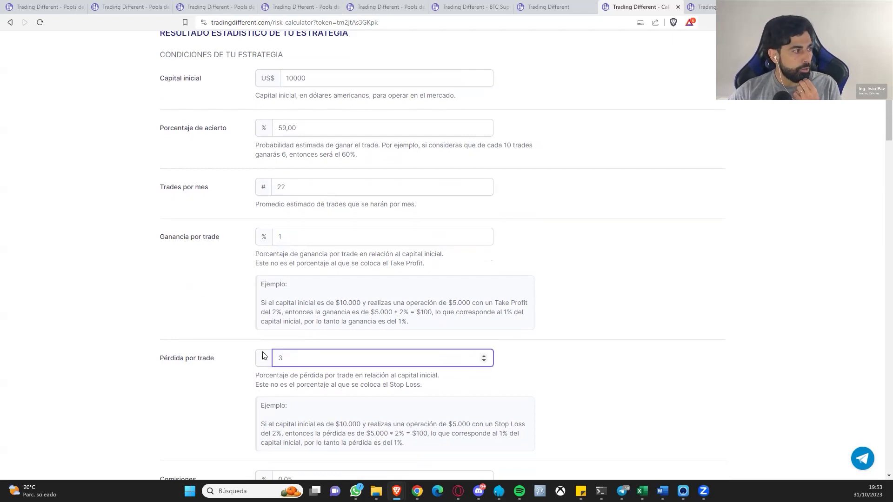
pyautogui.click(219, 373)
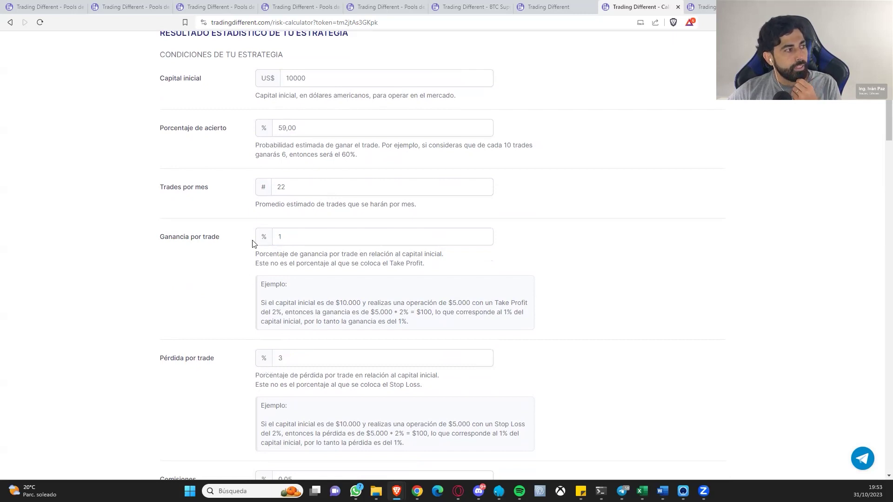
pyautogui.click(245, 359)
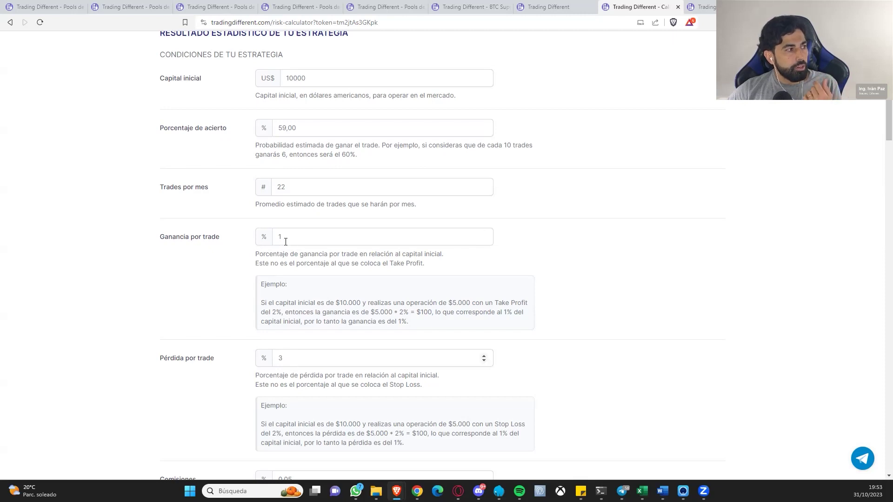
# Set Apalancamiento to 1x, recalculate the strategy results, and check the recalculated Take Profit and Stop Loss
pyautogui.scroll(-2, 212, 384)
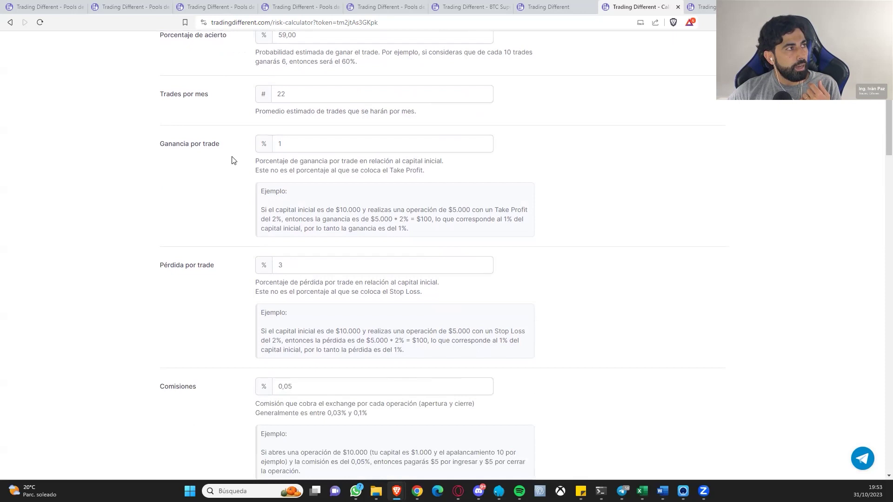
pyautogui.scroll(-3, 158, 311)
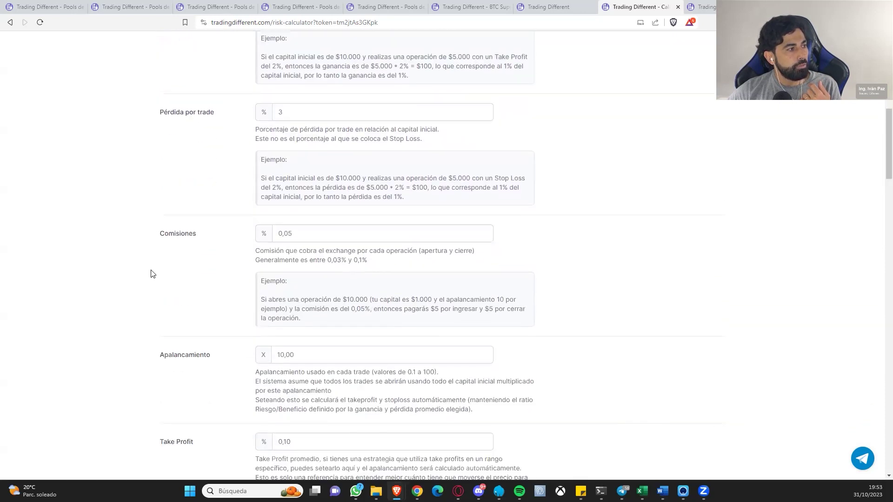
pyautogui.click(263, 357)
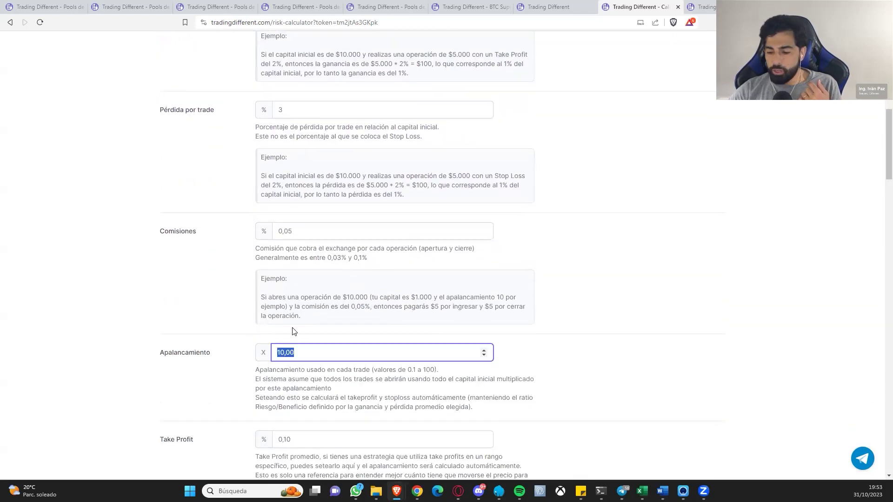
pyautogui.write('1')
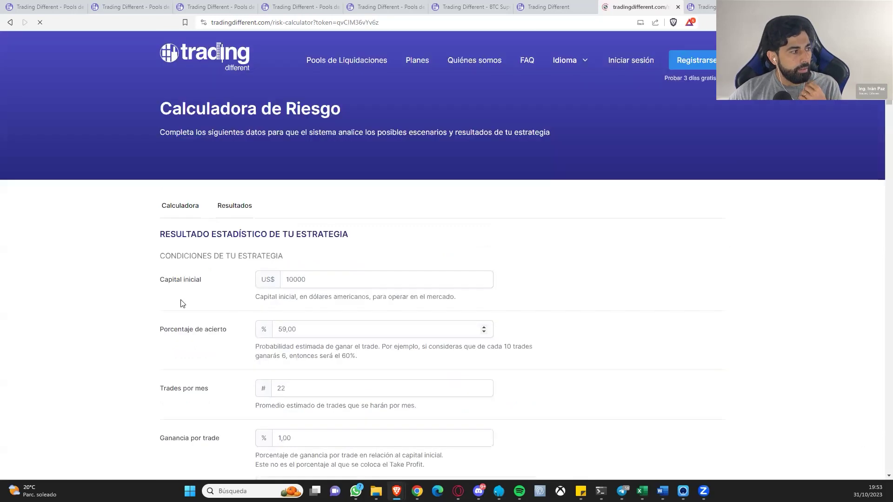
pyautogui.scroll(-3, 135, 332)
pyautogui.scroll(-10, 138, 324)
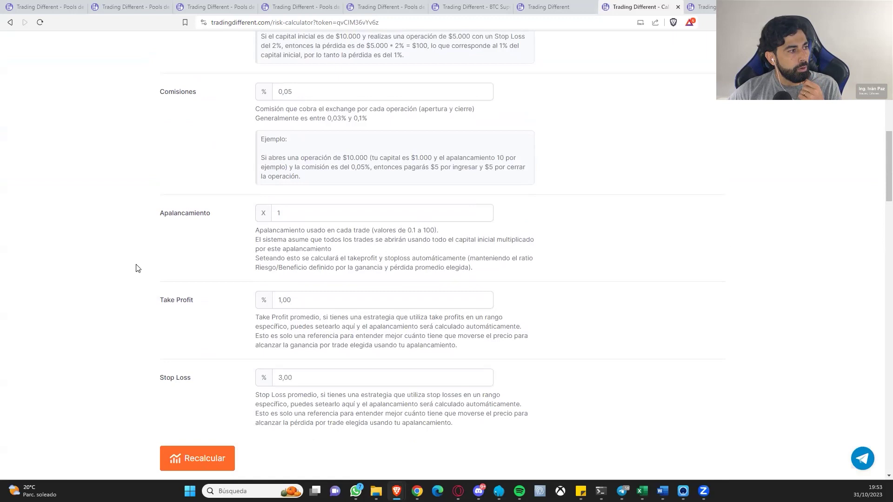
# Examine the drawdown and annual gain charts and the minimum win percentage under the 0.05% commission
pyautogui.scroll(-1, 138, 267)
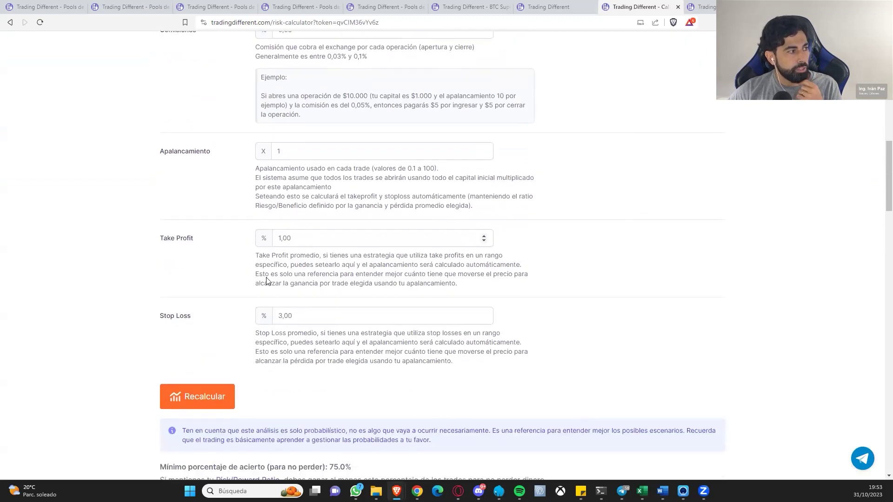
pyautogui.scroll(-2, 124, 358)
pyautogui.scroll(-10, 123, 355)
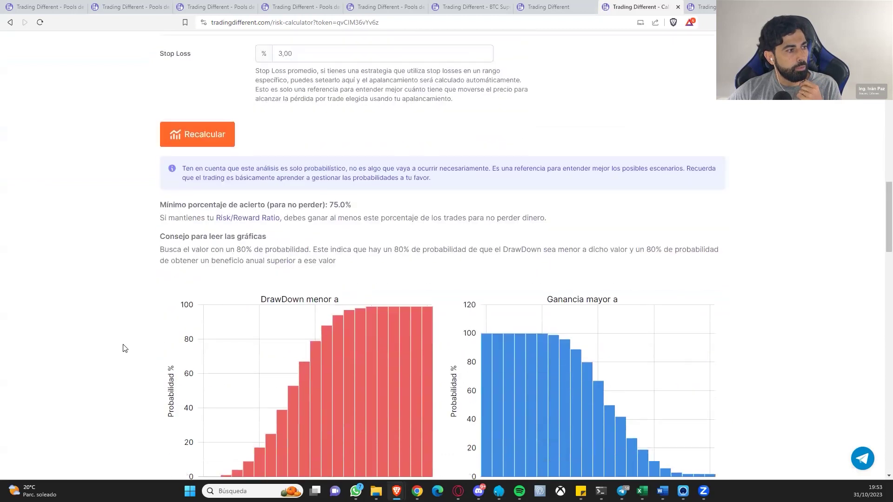
pyautogui.scroll(-5, 124, 347)
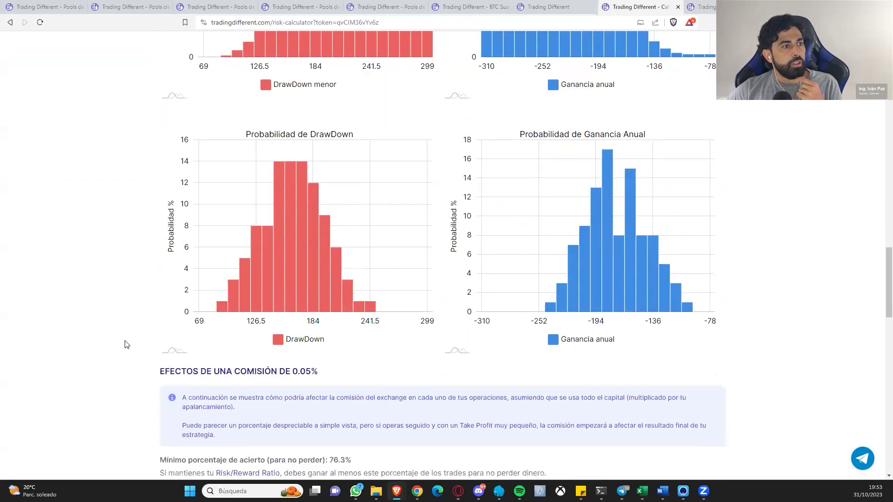
pyautogui.scroll(-1, 125, 338)
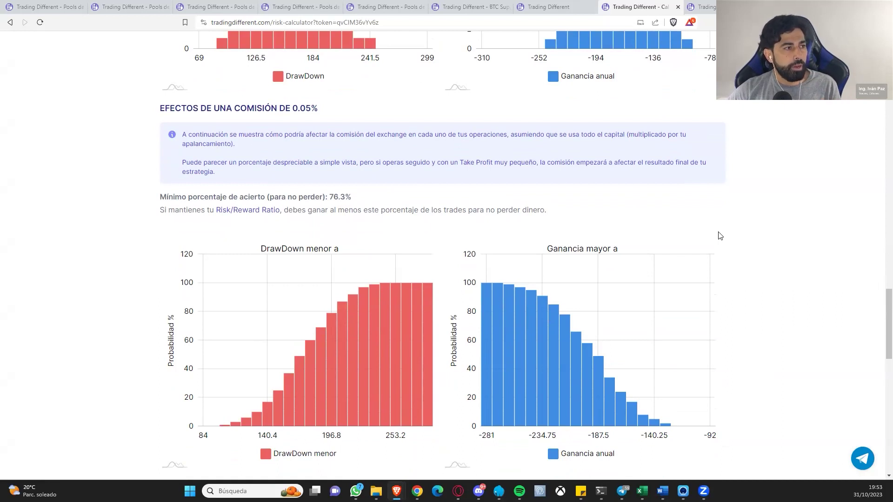
pyautogui.moveTo(205, 197); pyautogui.dragTo(209, 197)
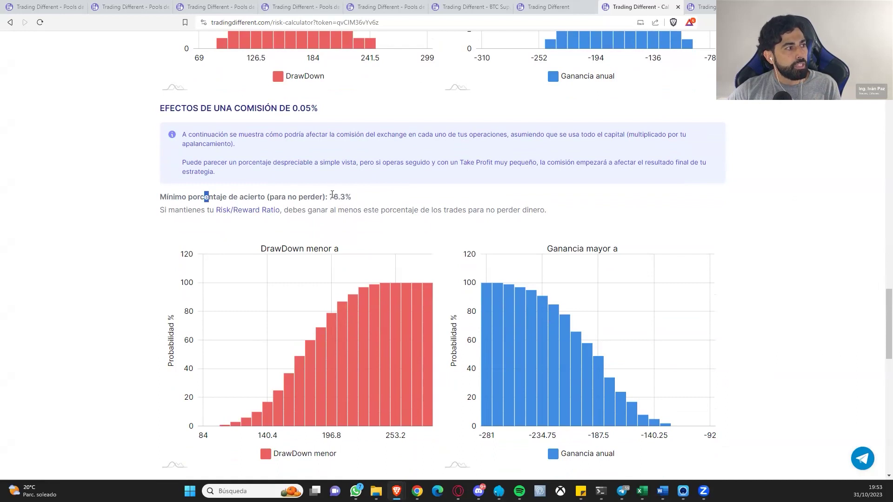
pyautogui.moveTo(327, 197); pyautogui.dragTo(362, 202)
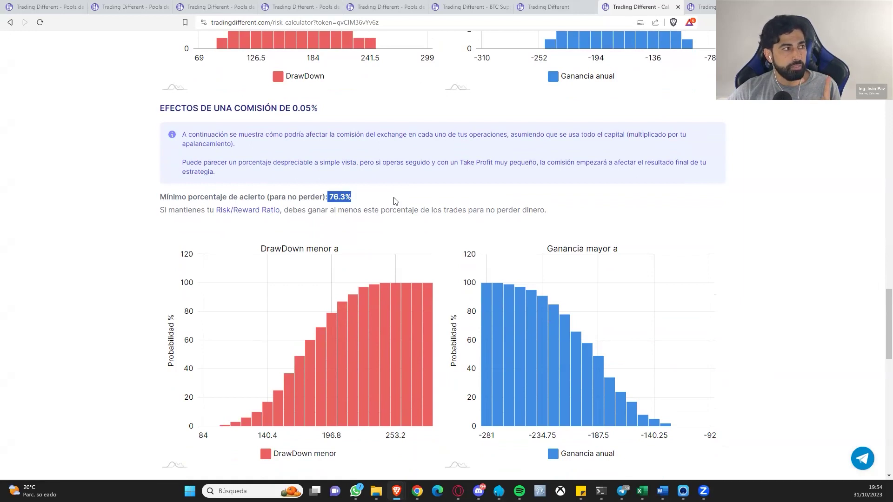
pyautogui.click(394, 207)
pyautogui.moveTo(329, 197); pyautogui.dragTo(362, 205)
pyautogui.click(361, 204)
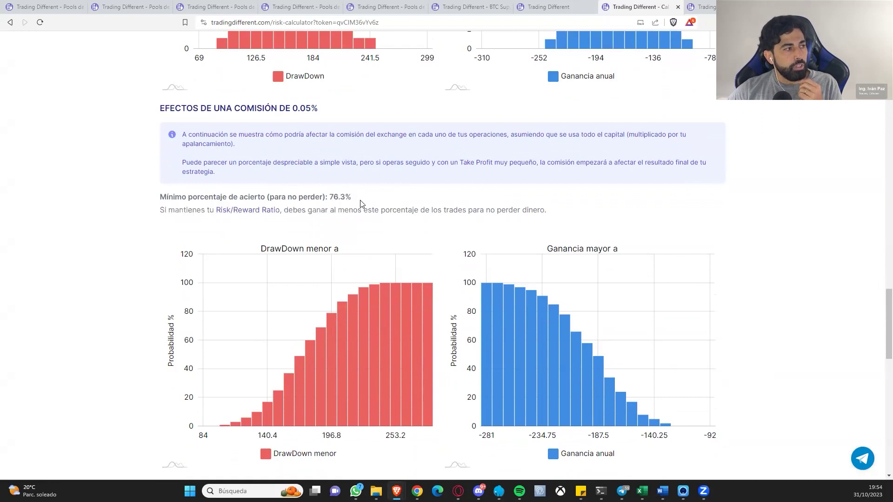
pyautogui.scroll(-1, 354, 201)
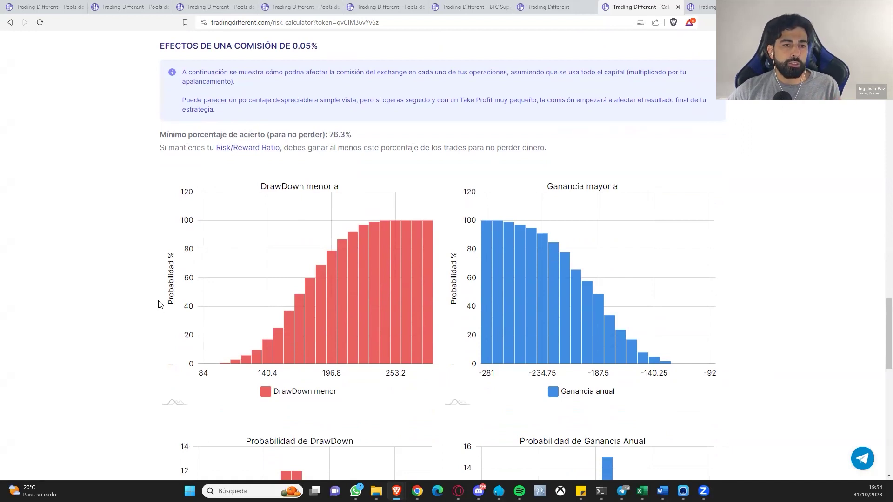
# Return to the strategy conditions, set Porcentaje de acierto to 80%, and recalculate the strategy results
pyautogui.scroll(8, 158, 305)
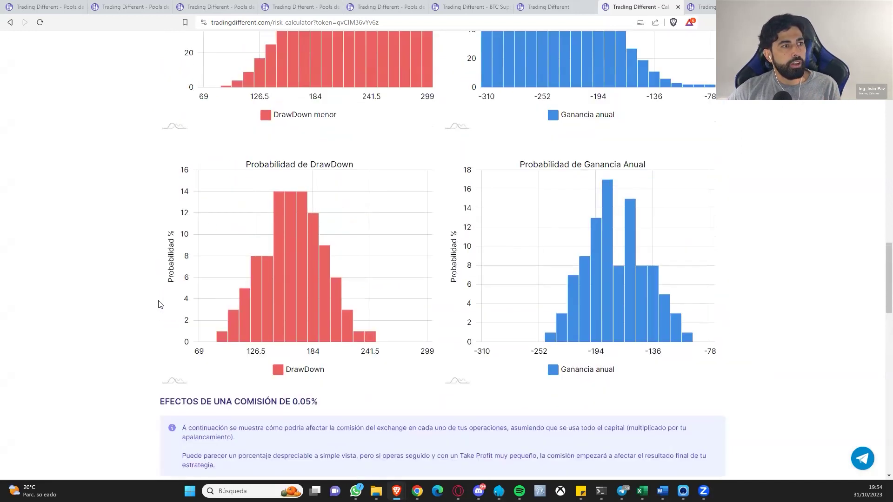
pyautogui.scroll(10, 158, 305)
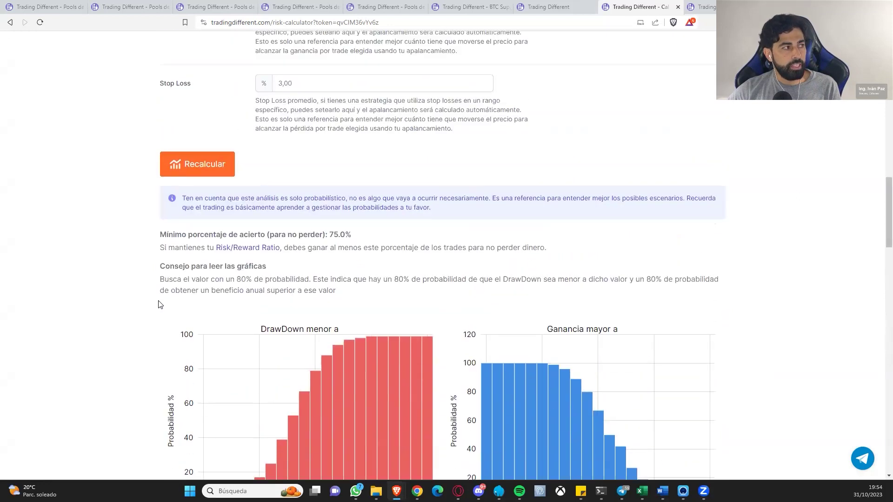
pyautogui.scroll(8, 158, 305)
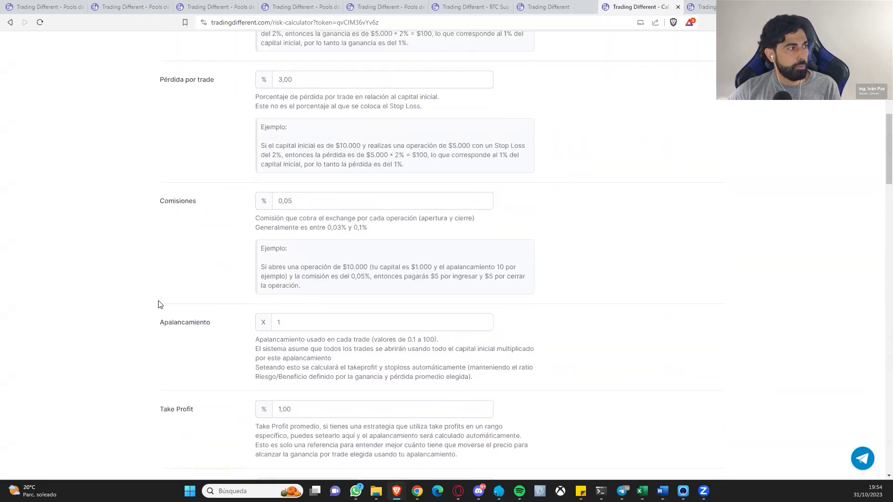
pyautogui.scroll(2, 163, 275)
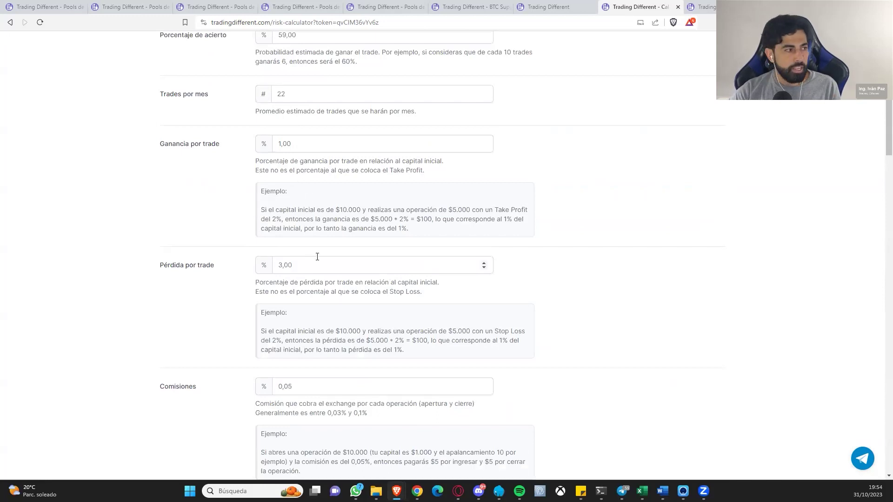
pyautogui.scroll(3, 317, 257)
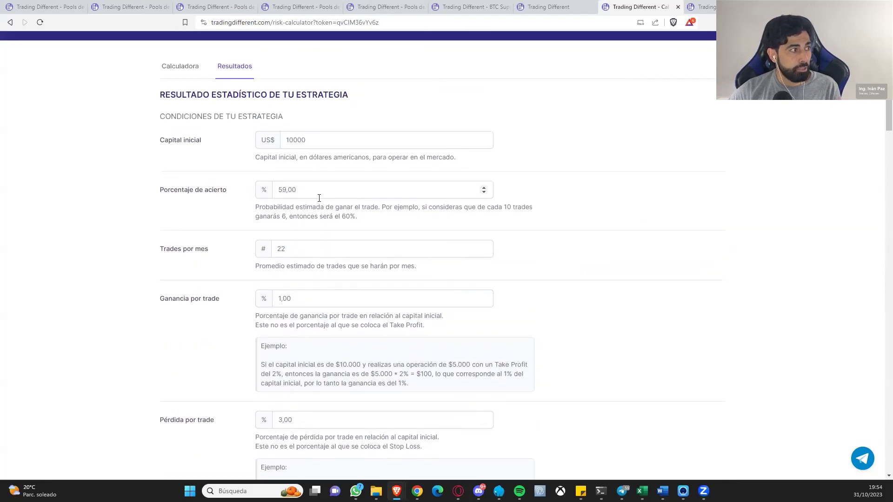
pyautogui.click(320, 194)
pyautogui.press('BackSpace')
pyautogui.press('BackSpace')
pyautogui.press('BackSpace')
pyautogui.press('BackSpace')
pyautogui.press('BackSpace')
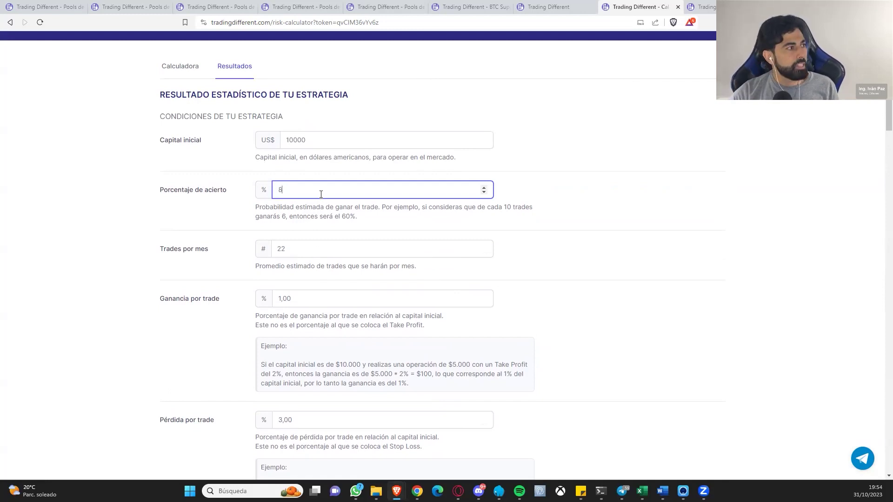
pyautogui.press('Return')
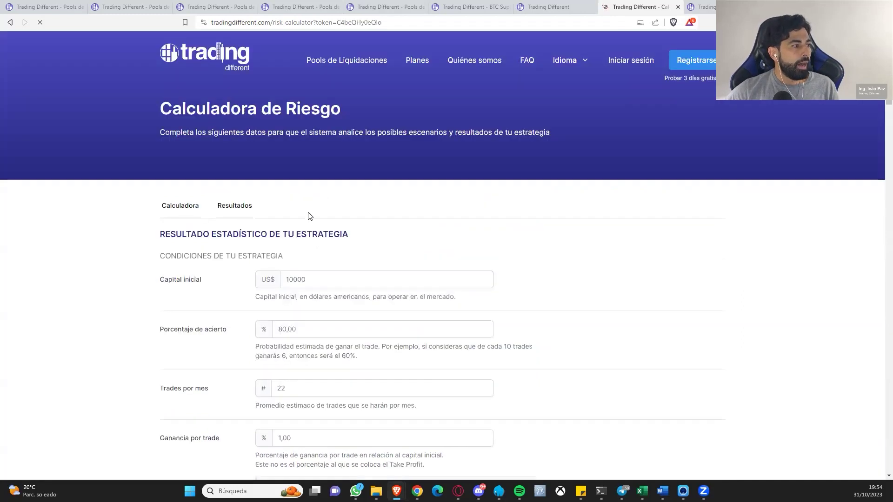
# Examine the recalculated charts without and with the 0.05% commission, checking the probabilities in DrawDown menor a and Ganancia mayor a
pyautogui.scroll(-5, 310, 216)
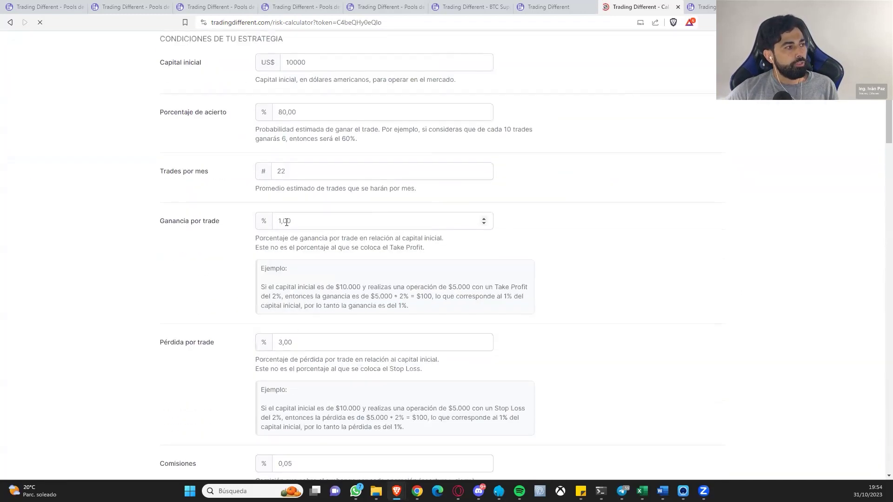
pyautogui.scroll(-3, 170, 340)
pyautogui.scroll(-10, 111, 339)
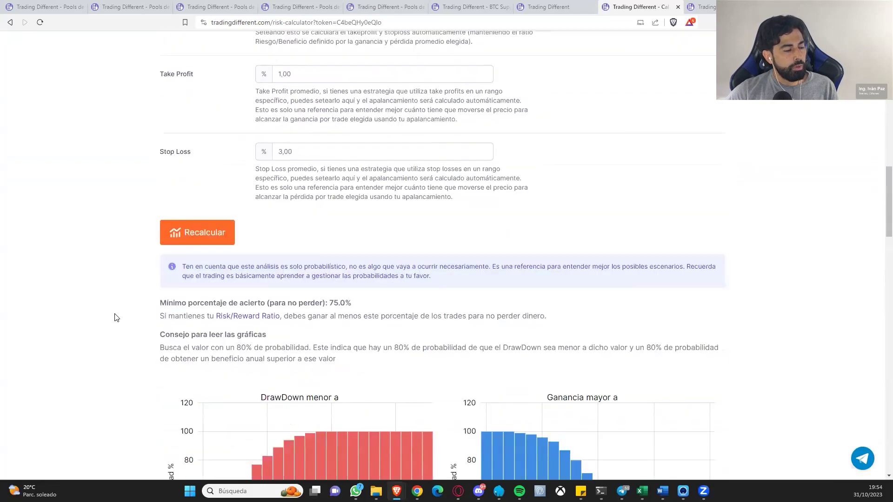
pyautogui.scroll(-16, 117, 318)
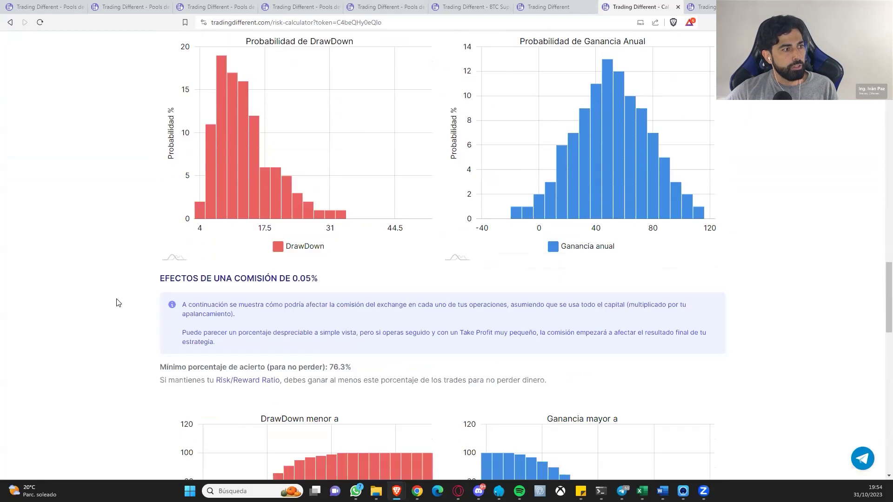
pyautogui.scroll(-5, 116, 303)
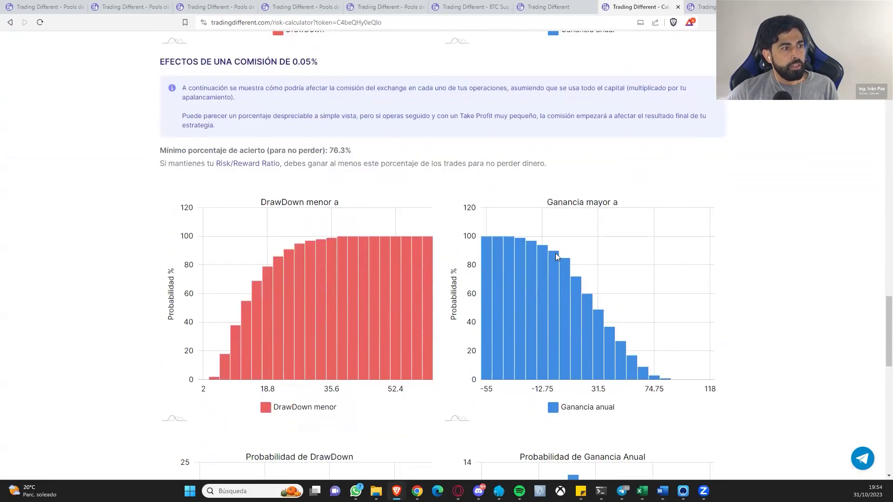
pyautogui.moveTo(564, 270)
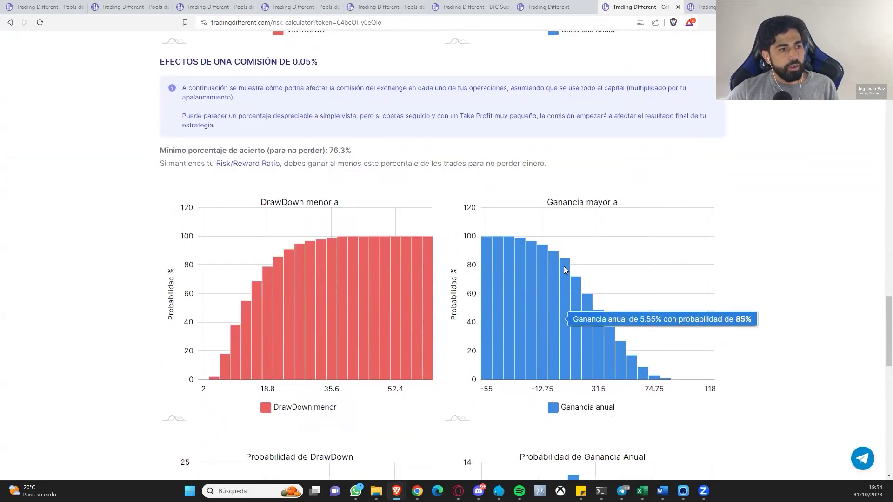
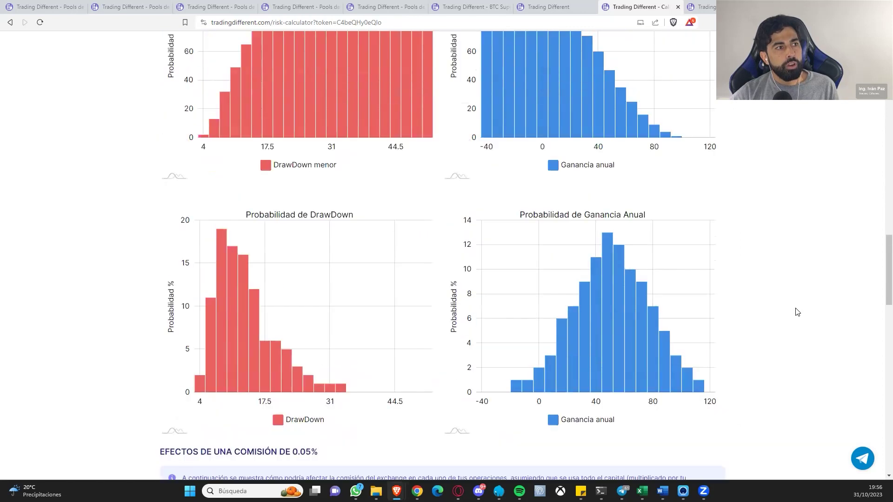
pyautogui.scroll(-4, 797, 311)
pyautogui.scroll(-20, 797, 311)
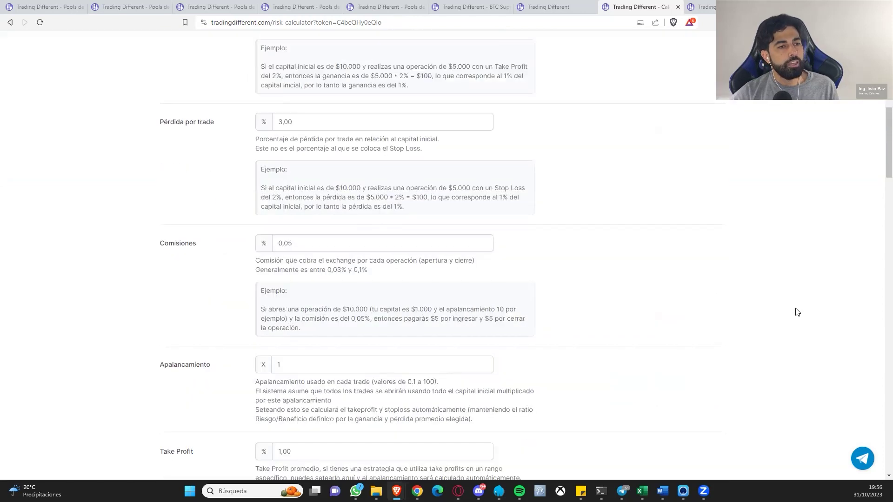
pyautogui.scroll(11, 795, 308)
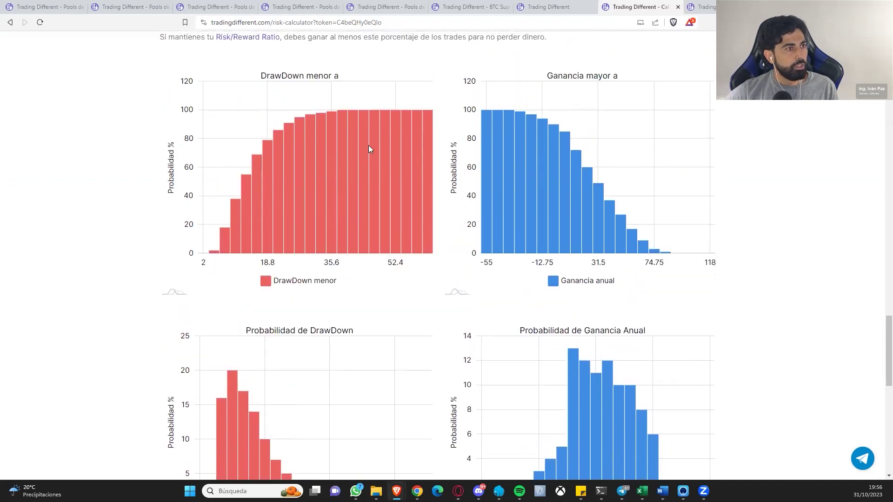
pyautogui.scroll(1, 288, 149)
pyautogui.moveTo(289, 150)
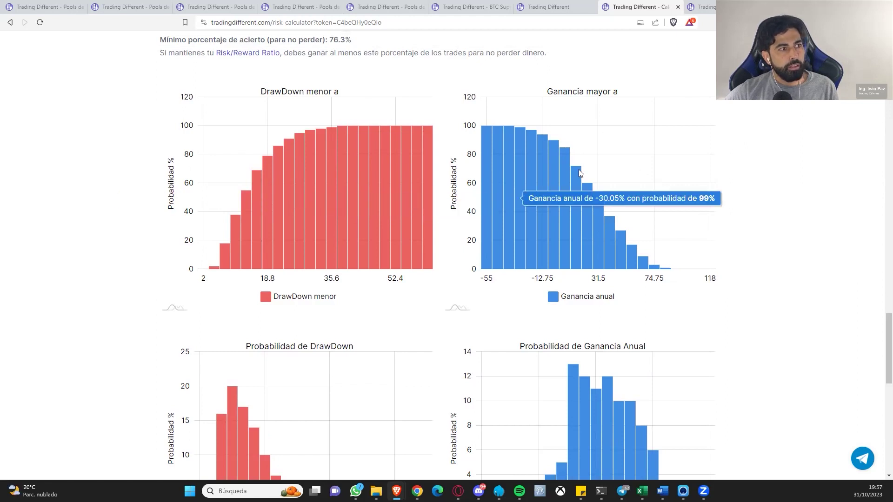
# Go back to the strategy conditions, set Porcentaje de acierto to 85%, and recalculate the strategy results
pyautogui.scroll(8, 841, 258)
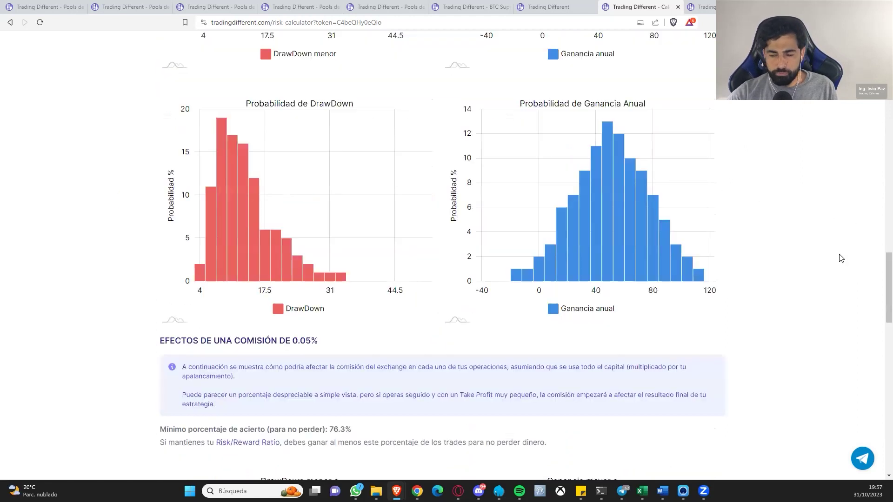
pyautogui.scroll(15, 841, 258)
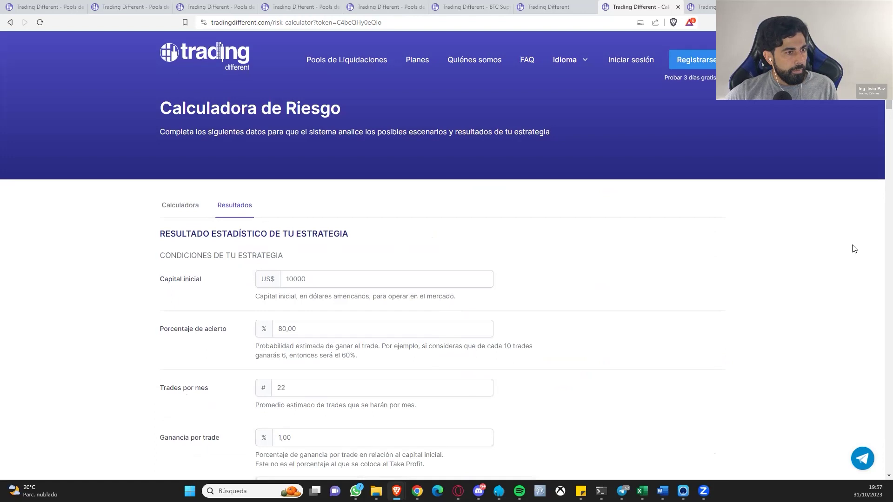
pyautogui.scroll(-1, 854, 249)
pyautogui.doubleClick(348, 266)
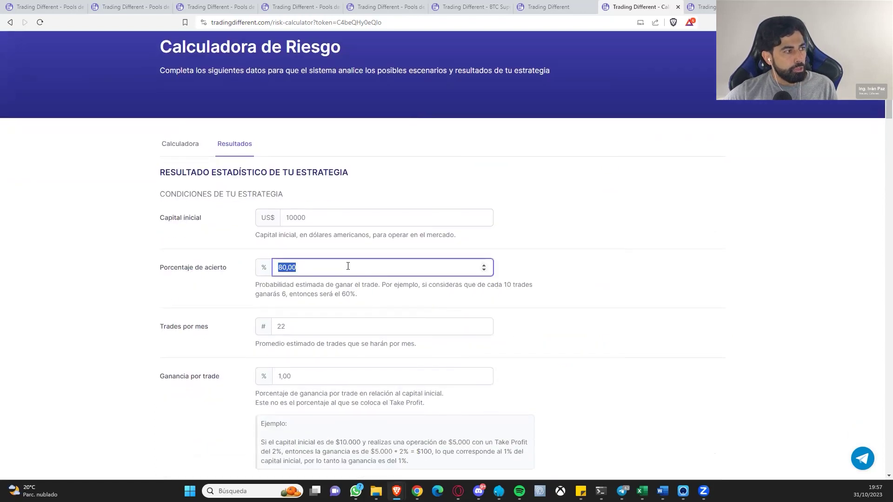
pyautogui.write('85')
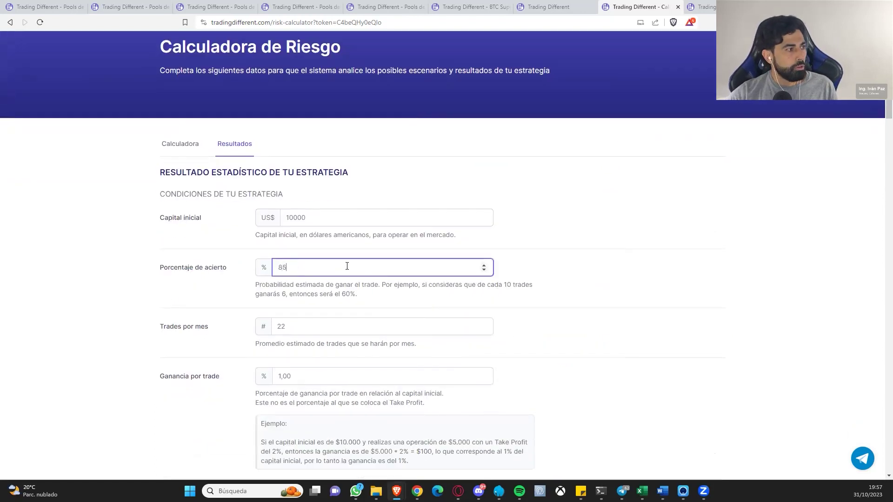
# Examine the commission-adjusted drawdown and annual gain charts for the 85% win rate, checking the annual gain at 80% probability
pyautogui.scroll(-2, 107, 303)
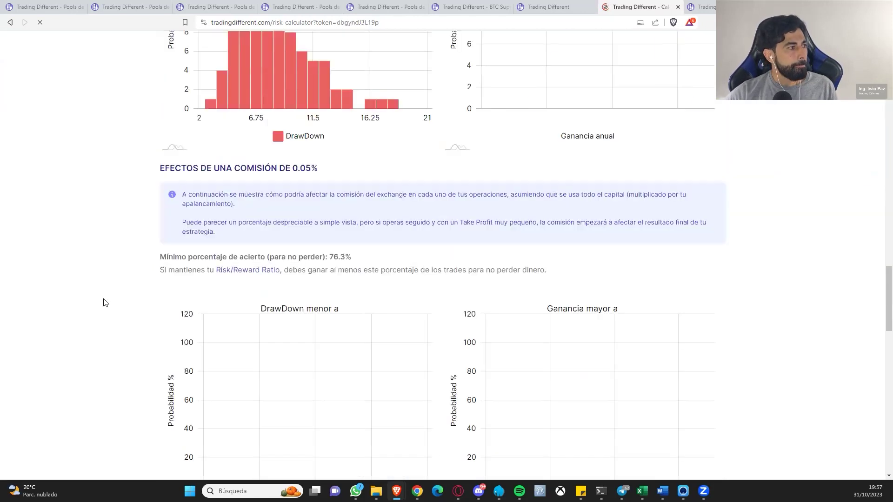
pyautogui.scroll(-1, 150, 234)
pyautogui.scroll(-4, 150, 234)
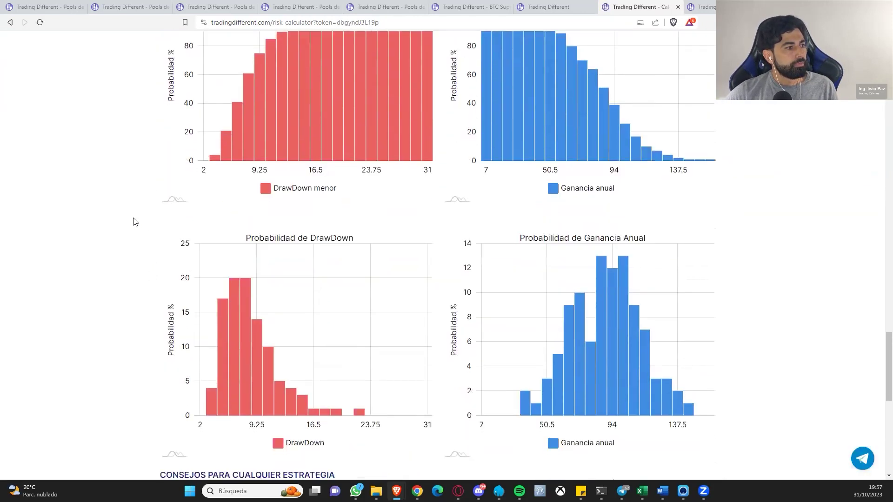
pyautogui.scroll(1, 134, 222)
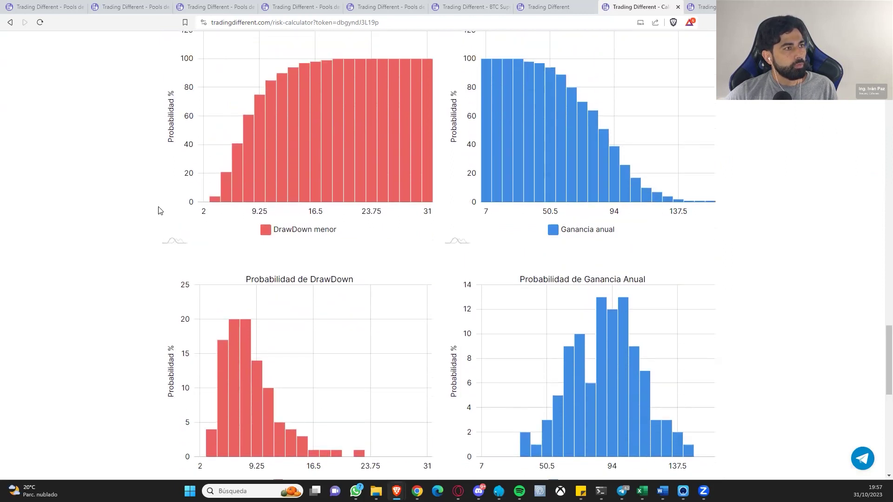
pyautogui.moveTo(540, 122)
pyautogui.moveTo(271, 99)
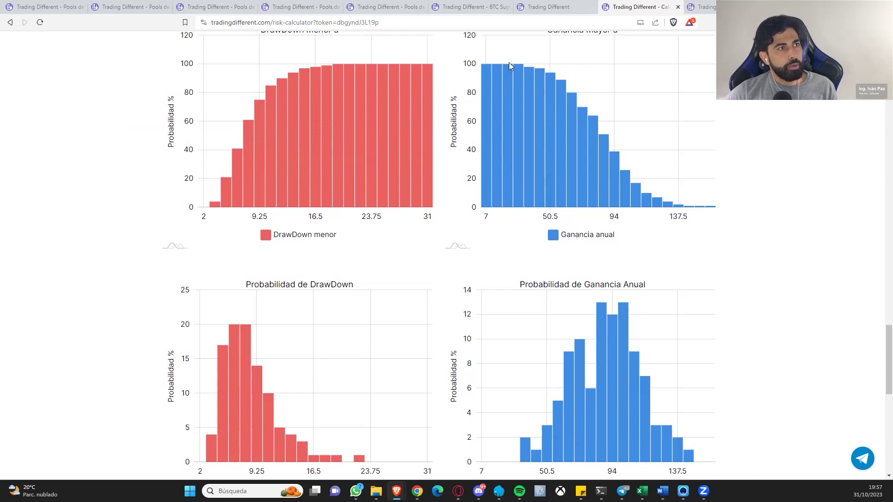
pyautogui.moveTo(572, 102)
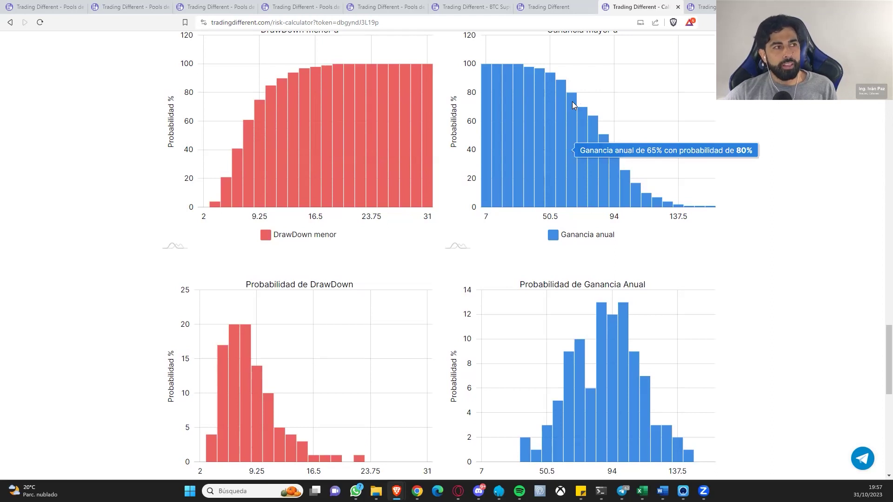
pyautogui.scroll(1, 573, 101)
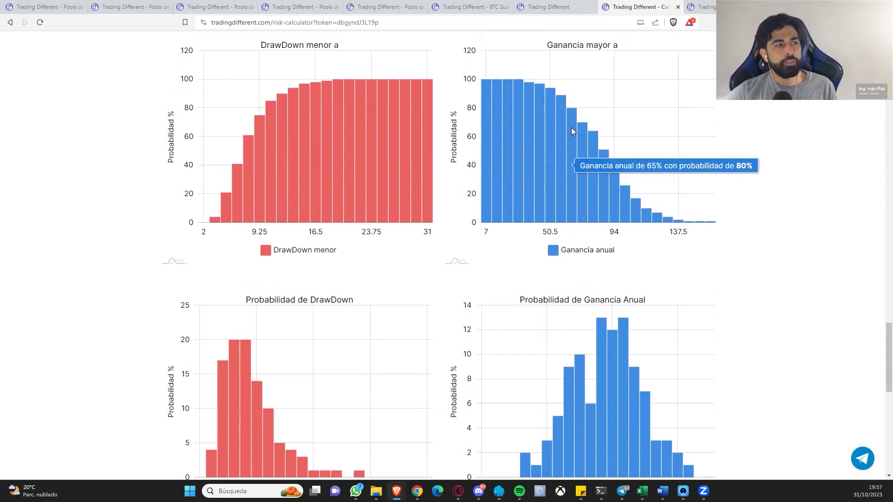
pyautogui.scroll(1, 571, 127)
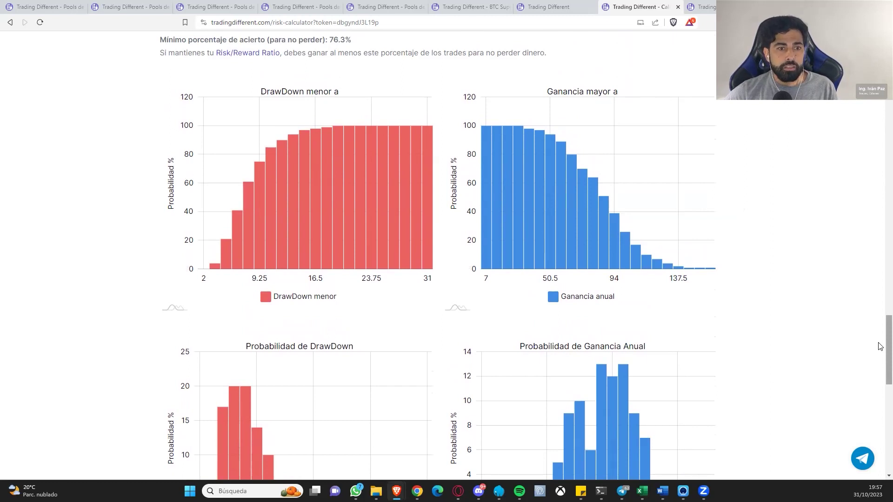
# Return to the strategy conditions and review the win rate, gain per trade, loss per trade, commission and leverage settings
pyautogui.scroll(20, 593, 273)
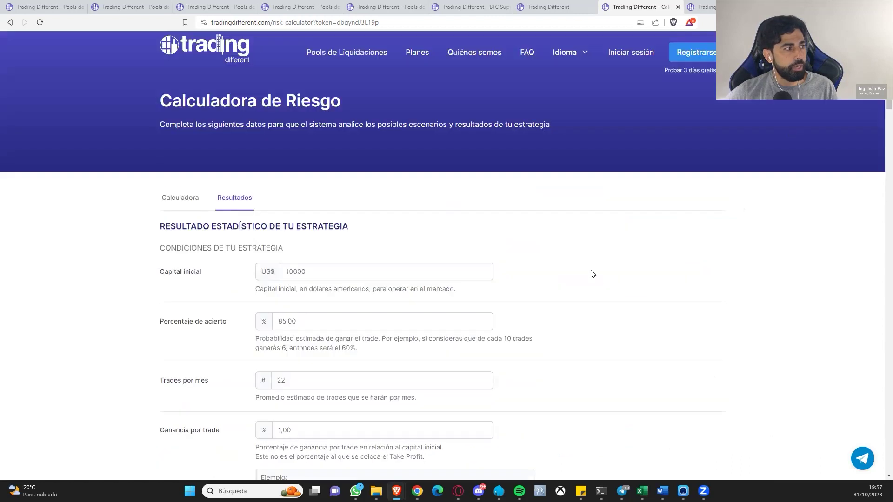
pyautogui.doubleClick(304, 320)
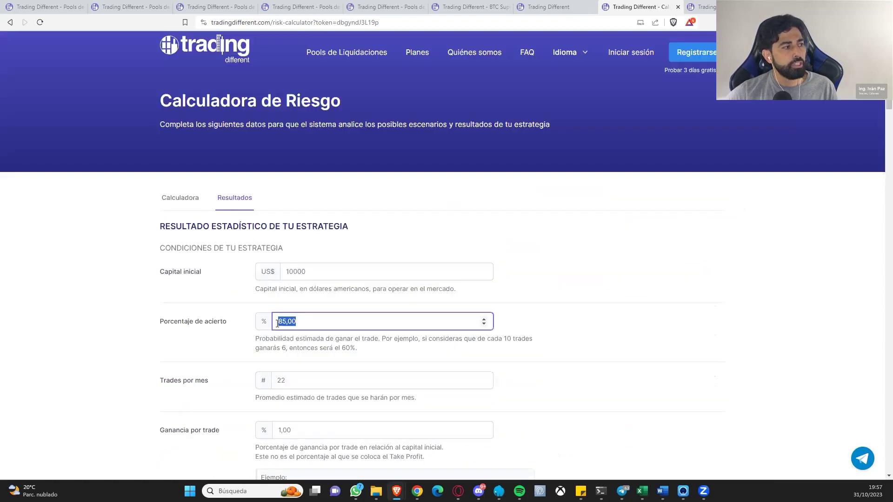
pyautogui.click(689, 345)
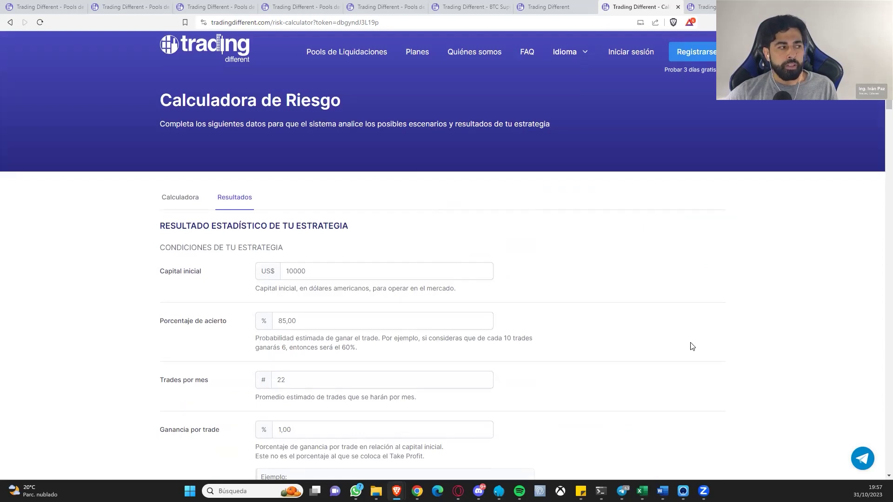
pyautogui.scroll(-1, 690, 344)
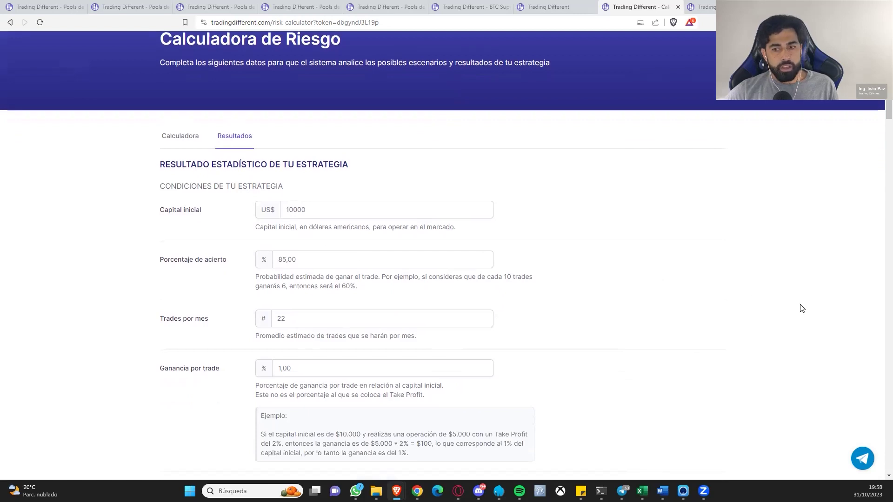
pyautogui.scroll(-5, 694, 254)
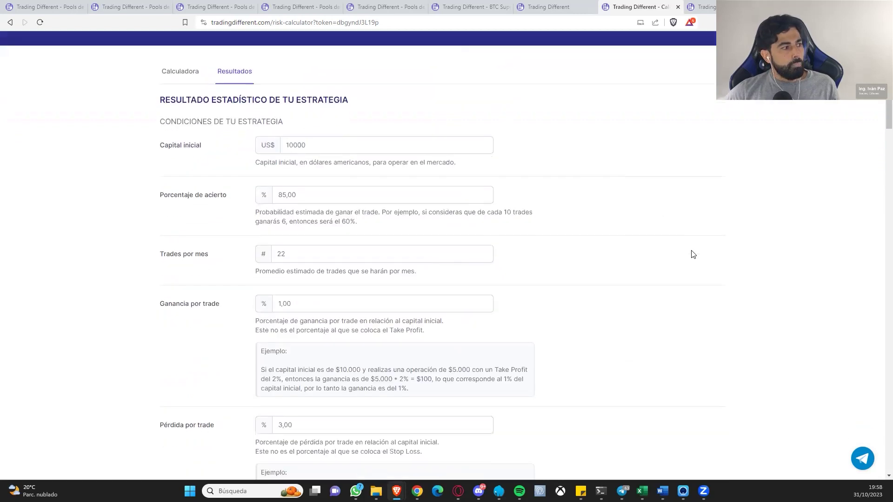
pyautogui.scroll(-3, 692, 254)
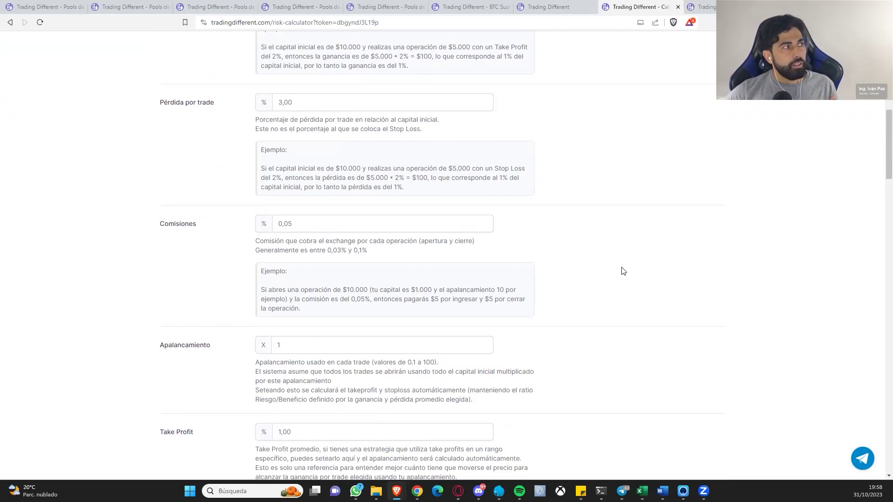
pyautogui.scroll(1, 616, 262)
pyautogui.scroll(3, 616, 262)
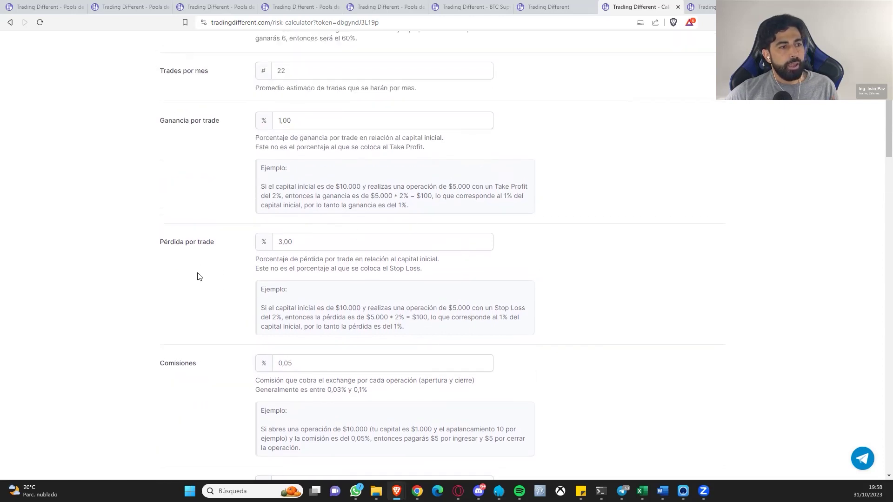
pyautogui.scroll(-1, 213, 298)
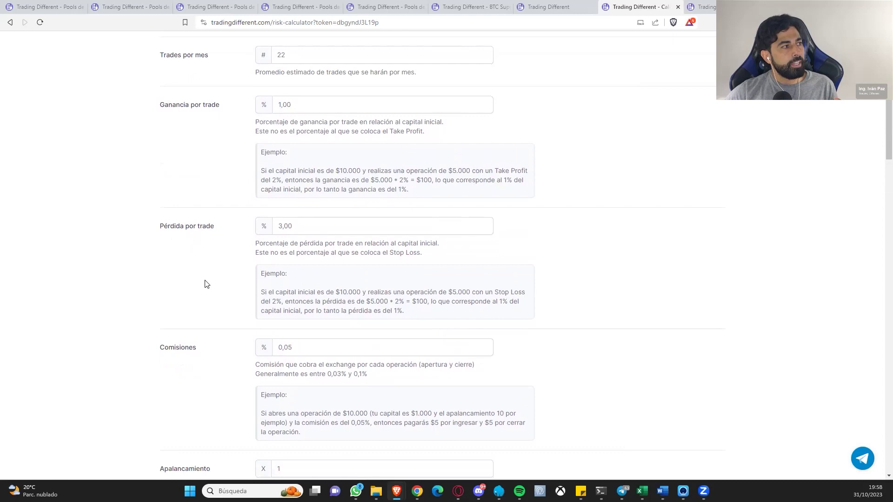
pyautogui.scroll(1, 203, 284)
pyautogui.tripleClick(190, 274)
pyautogui.click(188, 182)
pyautogui.scroll(-4, 189, 181)
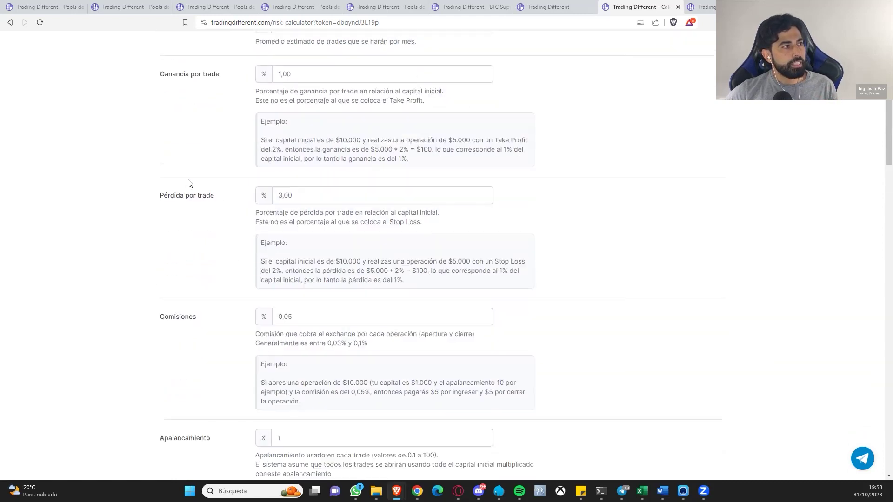
pyautogui.scroll(-2, 207, 344)
pyautogui.scroll(3, 212, 357)
pyautogui.scroll(4, 210, 302)
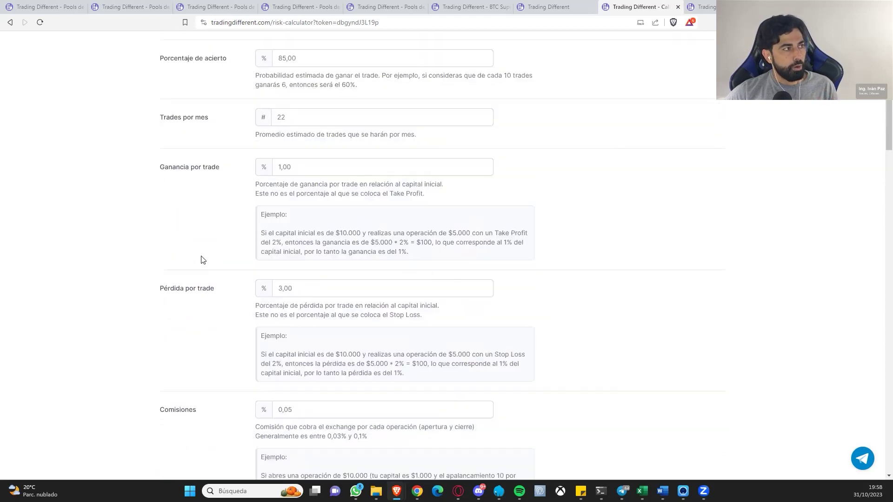
pyautogui.scroll(2, 209, 231)
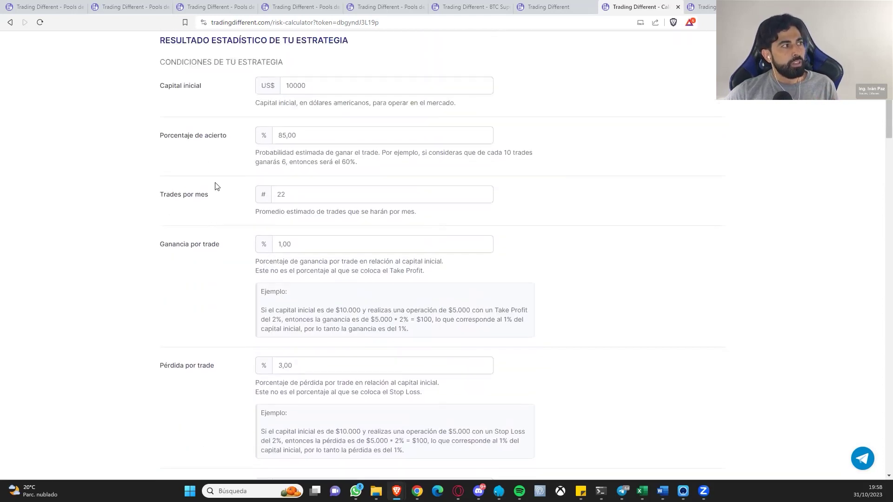
# Set Porcentaje de acierto to 59% and Pérdida por trade to 1%, and recalculate the strategy results
pyautogui.click(306, 135)
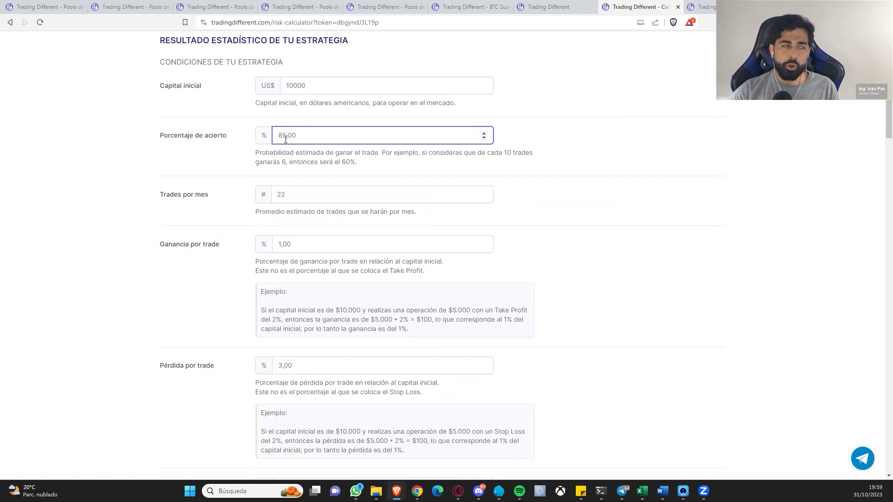
pyautogui.press('Tab')
pyautogui.press('Tab')
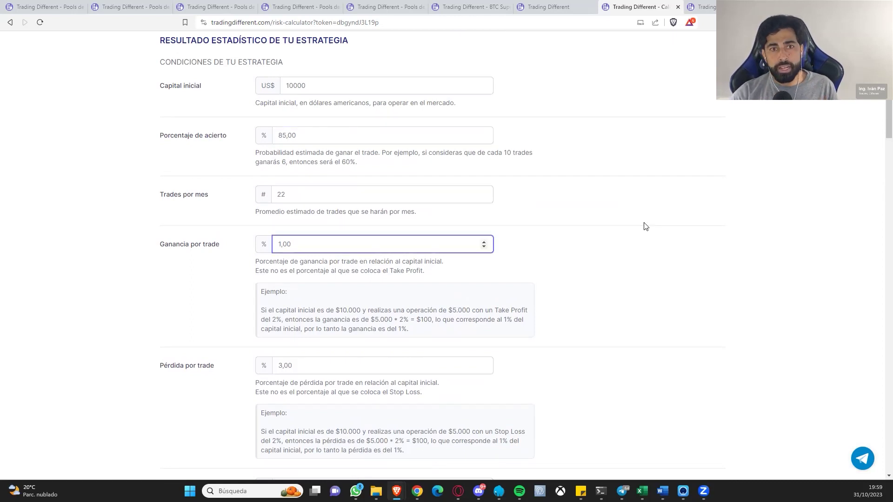
pyautogui.hotkey('shift', 'Tab')
pyautogui.hotkey('shift', 'Tab')
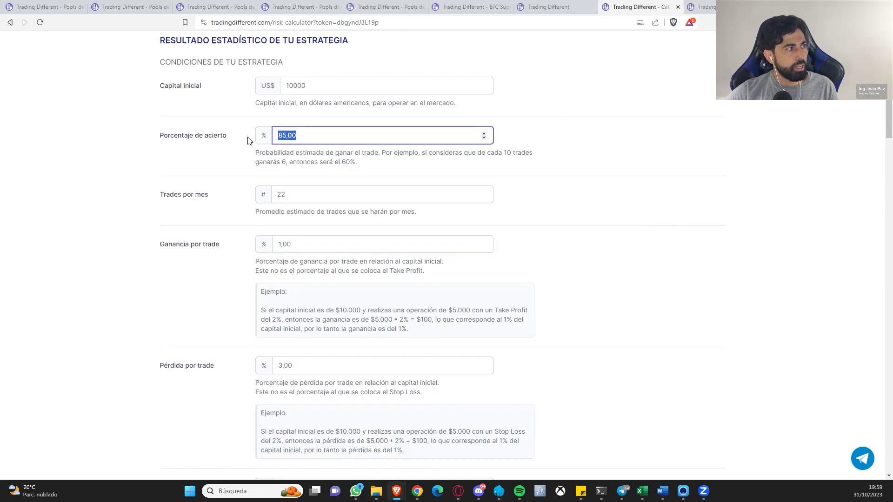
pyautogui.write('59')
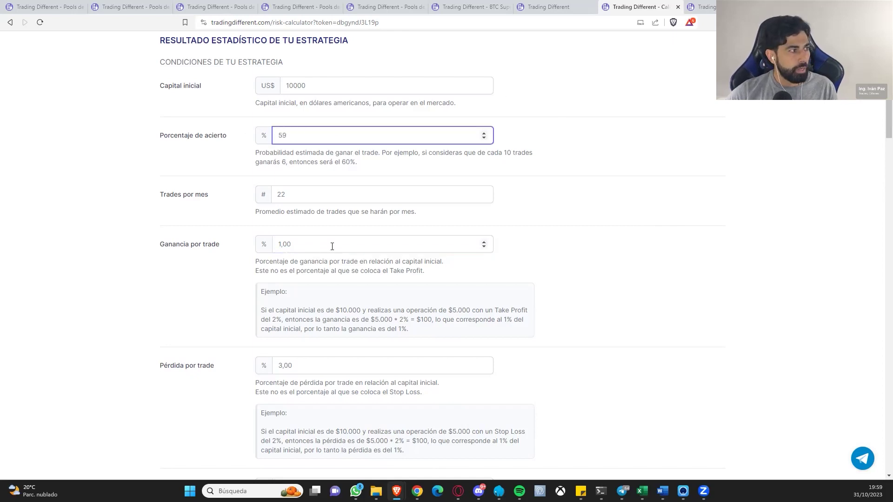
pyautogui.click(288, 366)
pyautogui.write('1')
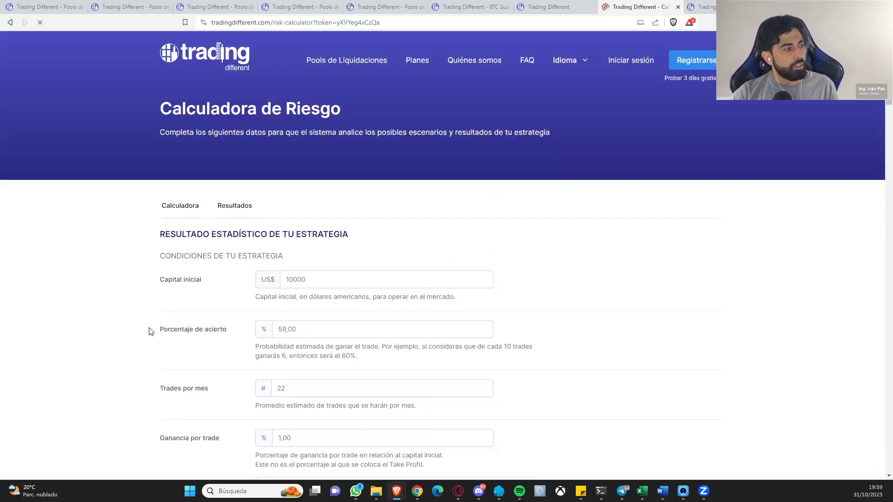
# Examine the commission-adjusted drawdown and annual gain charts for the 59% win rate, checking the probabilities in Ganancia mayor a
pyautogui.scroll(-15, 149, 331)
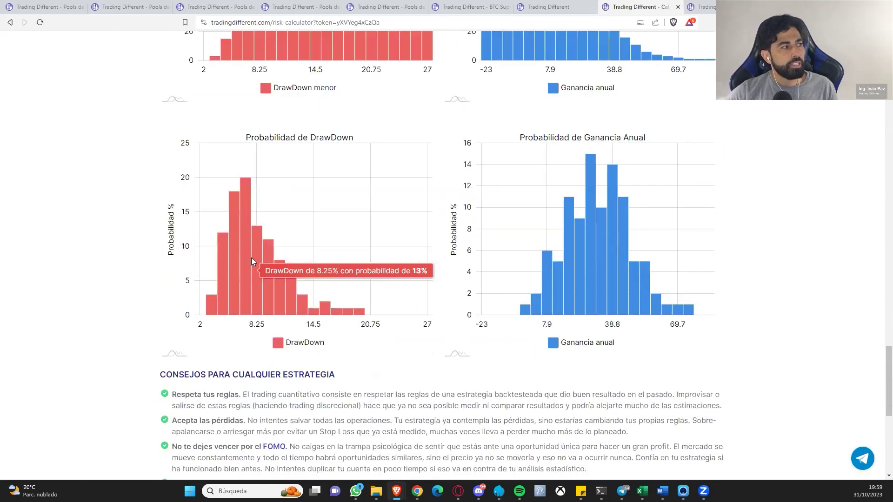
pyautogui.scroll(4, 251, 258)
pyautogui.scroll(1, 737, 225)
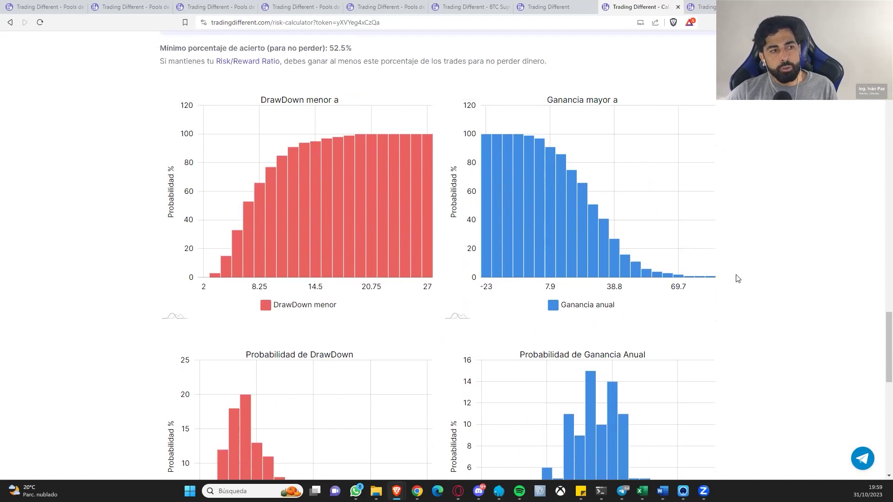
pyautogui.scroll(1, 738, 278)
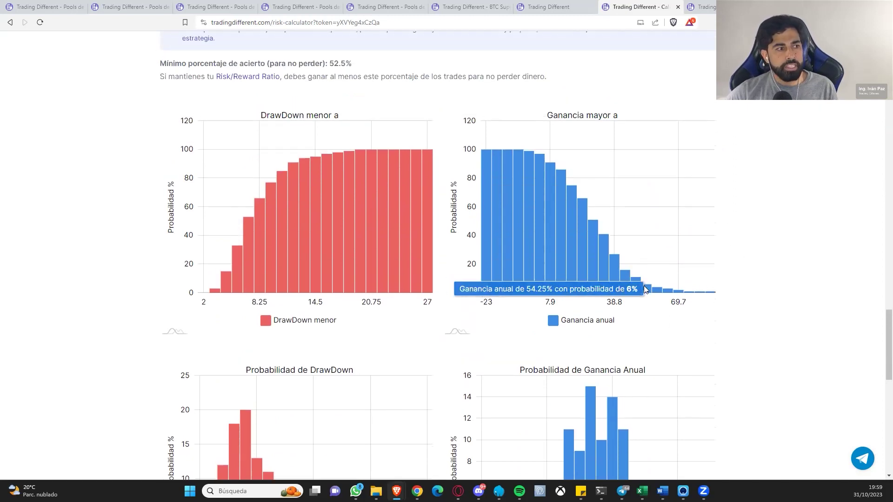
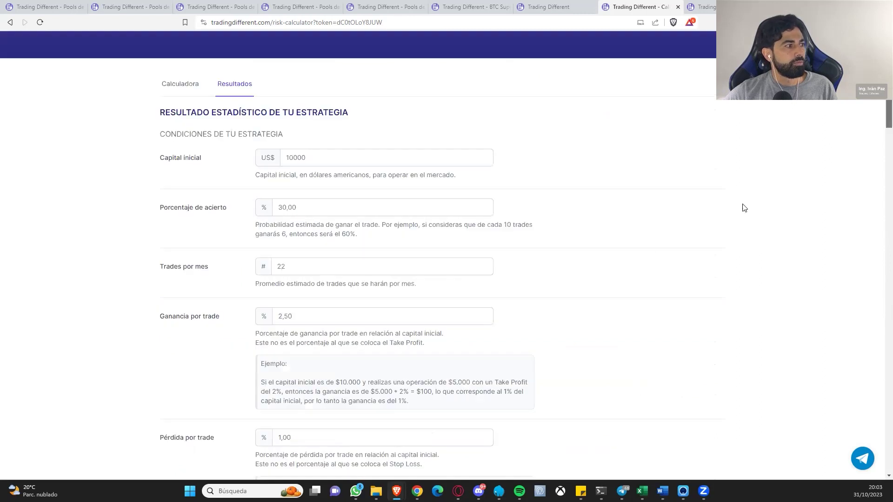
# Set Ganancia por trade to 3.50% in the strategy conditions and recalculate the results
pyautogui.scroll(-2, 333, 318)
pyautogui.doubleClick(286, 239)
pyautogui.write('3,50')
pyautogui.press('Return')
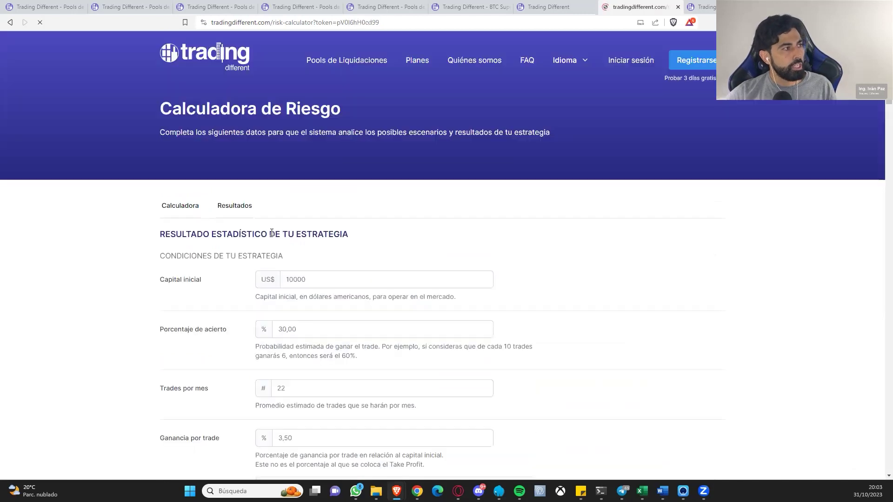
# Examine the drawdown and annual gain charts under the 0.05% commission for the 3.50% gain per trade
pyautogui.scroll(-6, 185, 253)
pyautogui.scroll(-20, 185, 253)
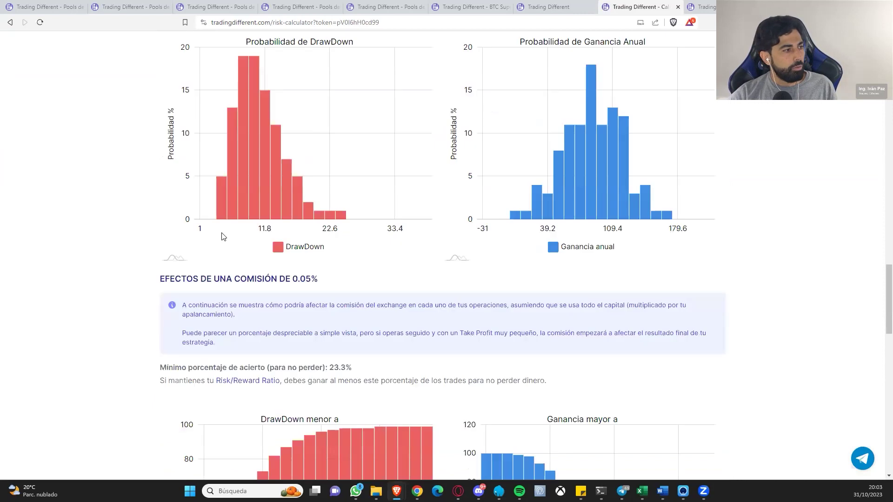
pyautogui.scroll(-8, 221, 237)
pyautogui.scroll(3, 221, 237)
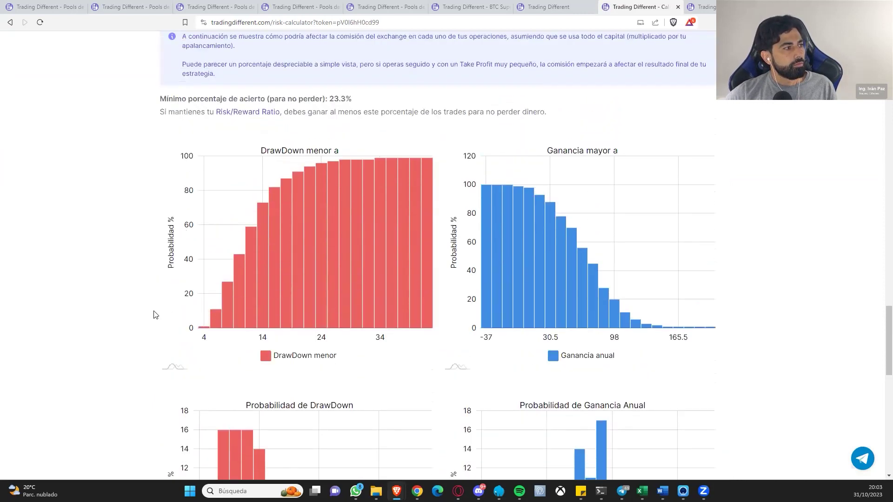
pyautogui.scroll(1, 155, 315)
pyautogui.moveTo(274, 223)
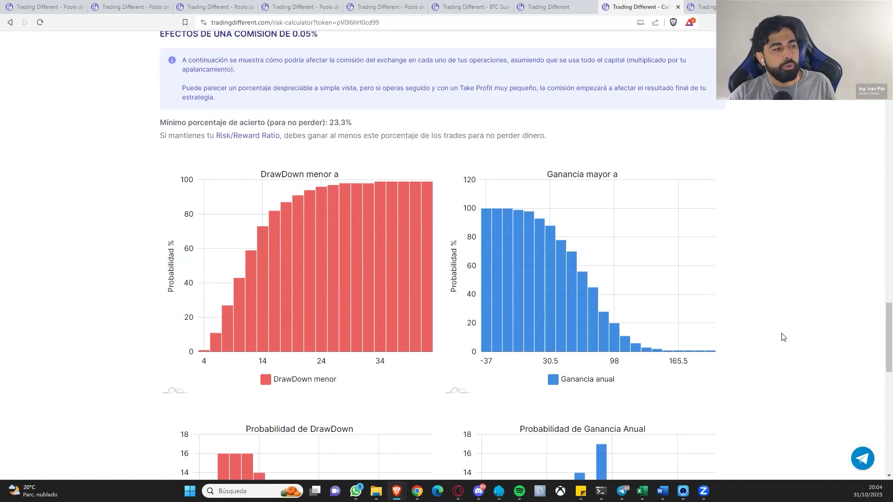
# Go back to the strategy conditions and compare the Ganancia por trade and Pérdida por trade settings
pyautogui.scroll(-7, 784, 337)
pyautogui.scroll(10, 784, 338)
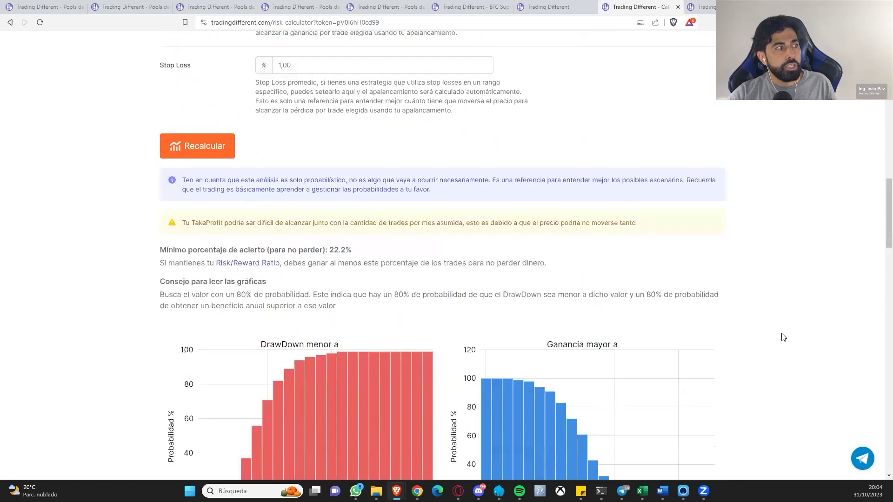
pyautogui.scroll(15, 784, 337)
pyautogui.scroll(-1, 507, 319)
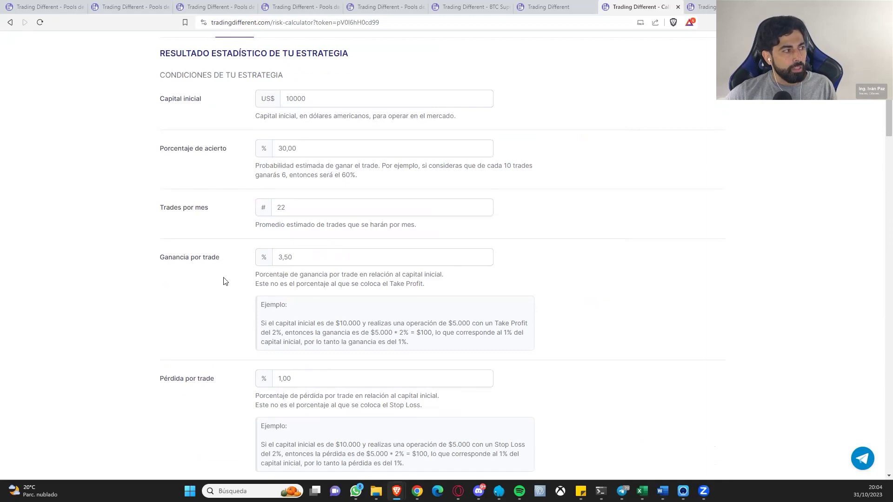
pyautogui.moveTo(169, 259); pyautogui.dragTo(240, 265)
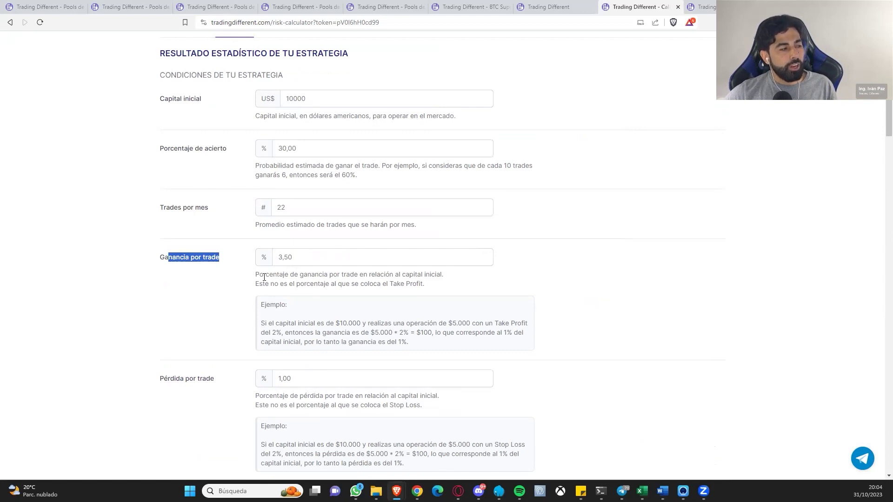
pyautogui.moveTo(176, 379); pyautogui.dragTo(229, 385)
pyautogui.click(229, 386)
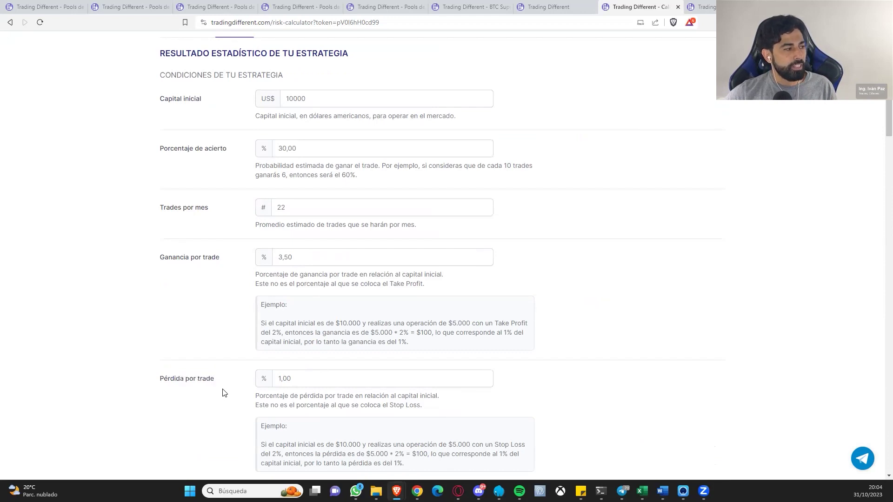
# Review the Comisiones, Apalancamiento, Take Profit and Stop Loss conditions, and return to the initial capital and win rate
pyautogui.scroll(-5, 231, 389)
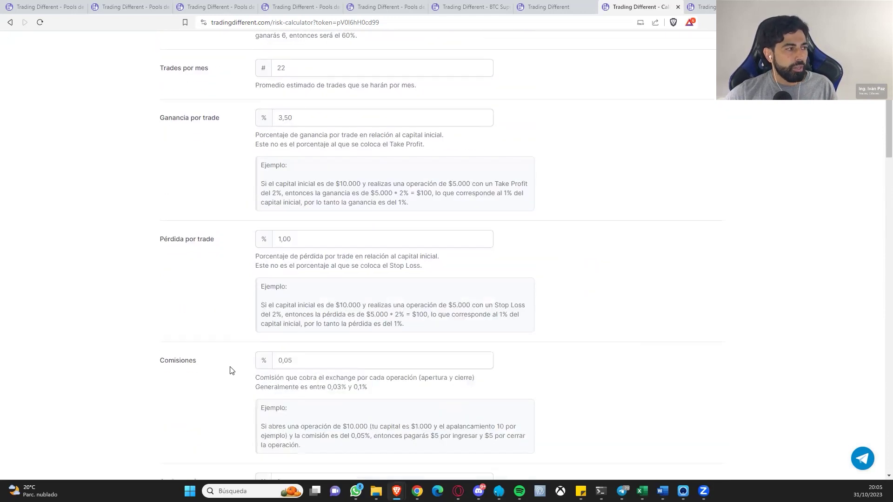
pyautogui.scroll(-2, 252, 303)
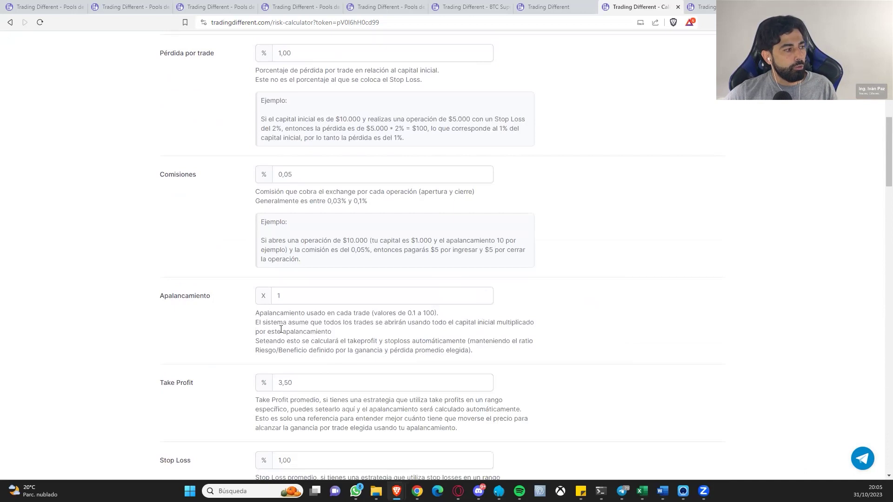
pyautogui.scroll(-1, 200, 367)
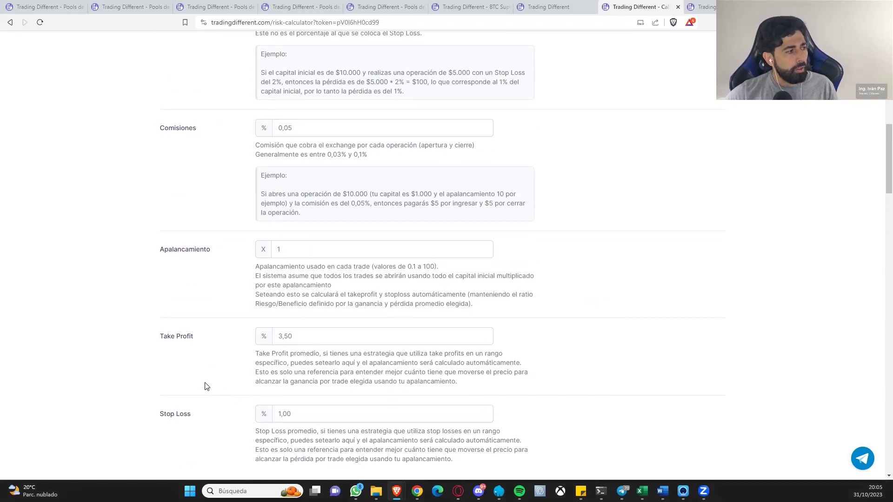
pyautogui.scroll(2, 207, 386)
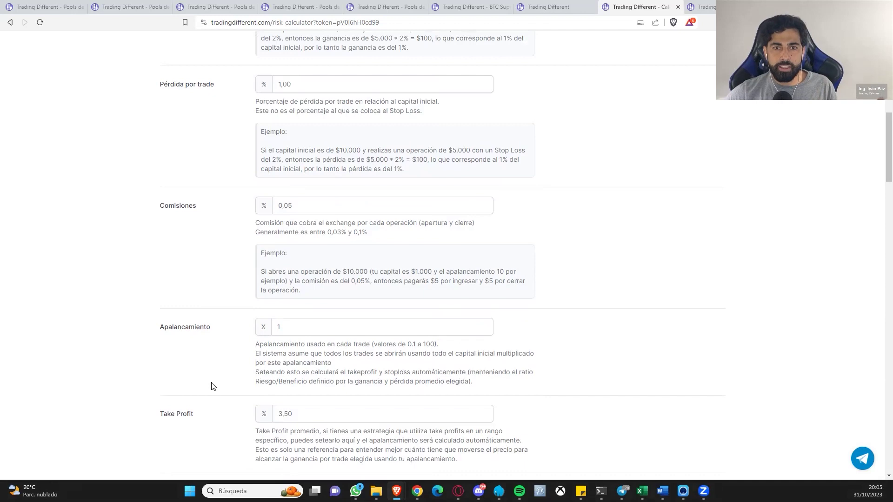
pyautogui.scroll(1, 212, 387)
pyautogui.scroll(4, 211, 387)
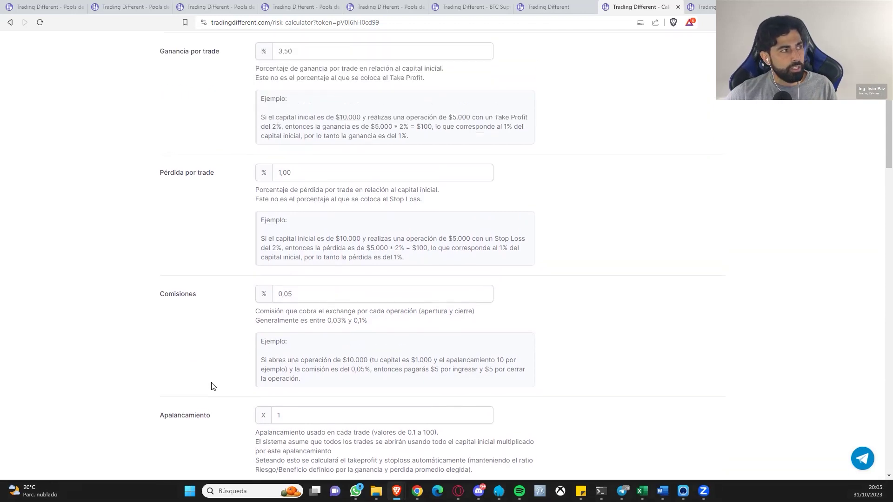
pyautogui.scroll(1, 212, 386)
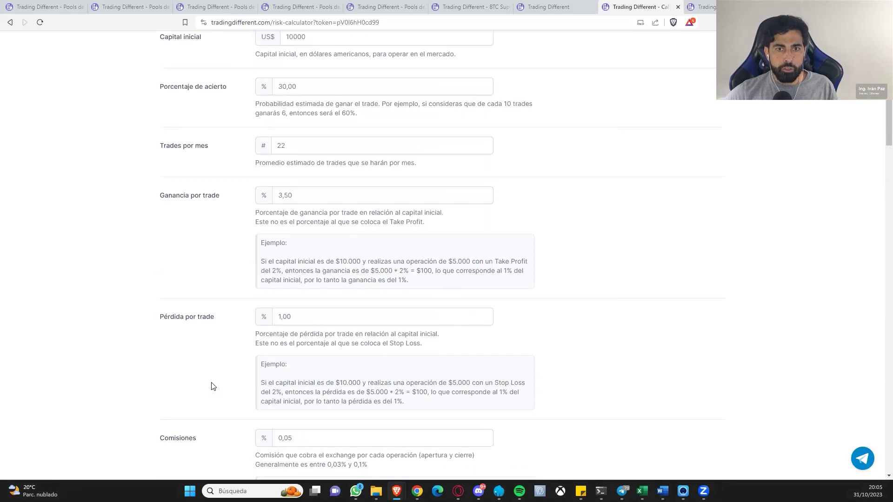
pyautogui.scroll(2, 209, 370)
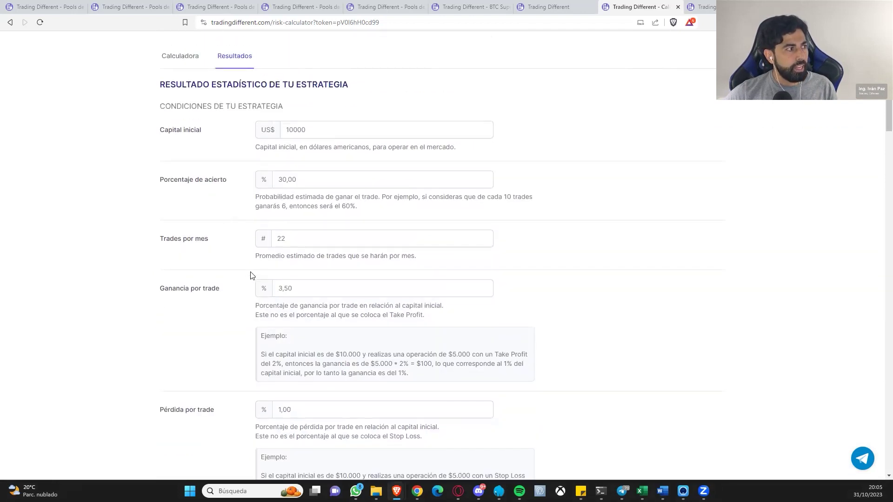
# Compare the drawdown and annual gain probability charts without commission and with the 0.05% commission, including the minimum win rate
pyautogui.moveTo(310, 183); pyautogui.dragTo(261, 193)
pyautogui.click(226, 233)
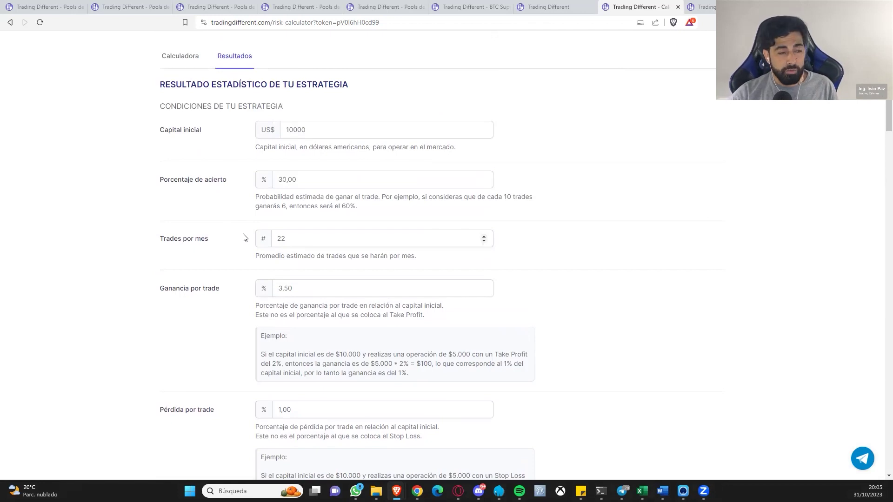
pyautogui.scroll(-20, 243, 238)
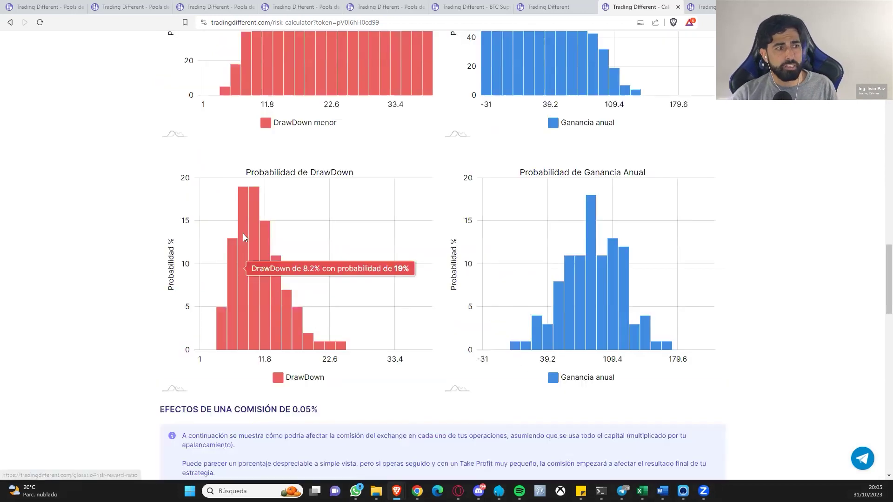
pyautogui.scroll(8, 243, 235)
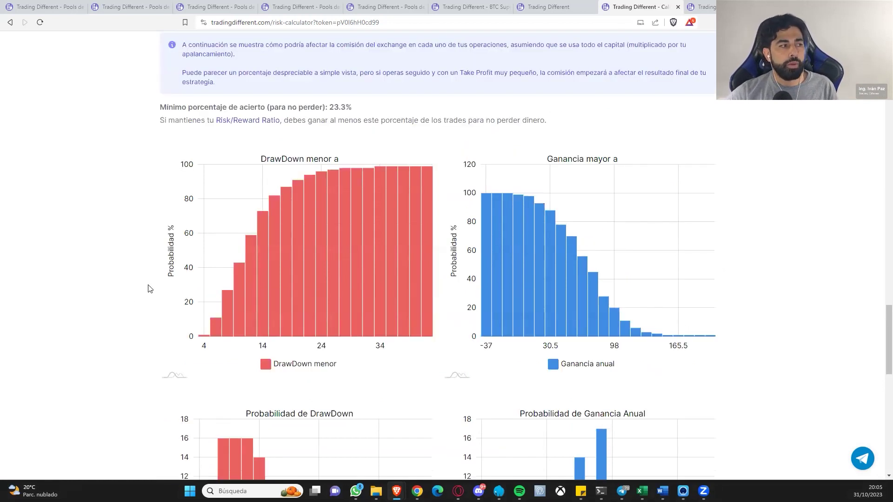
pyautogui.scroll(-1, 130, 308)
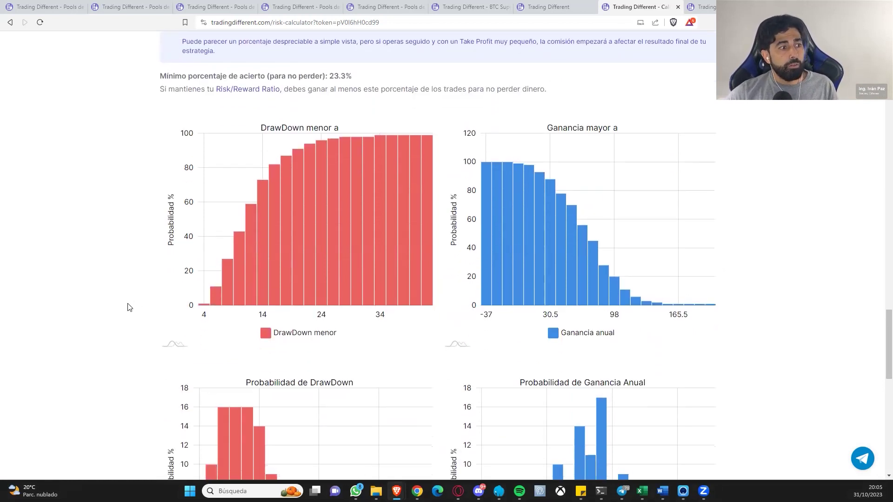
pyautogui.scroll(-1, 129, 307)
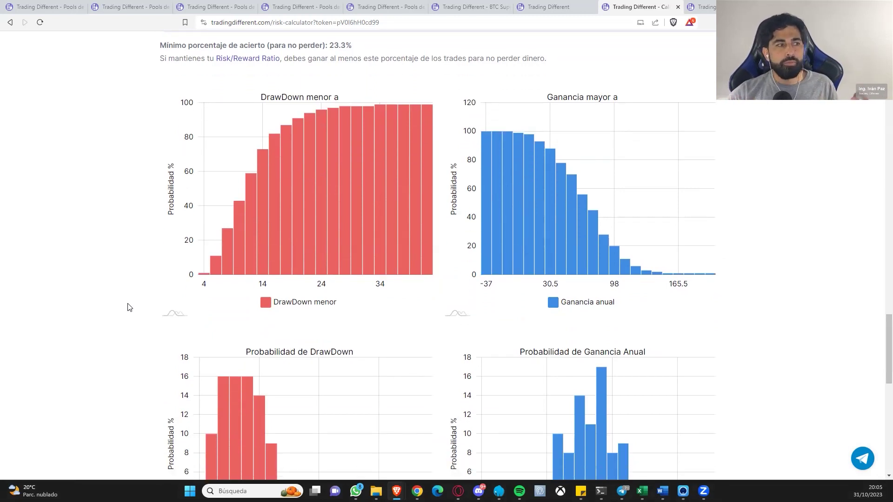
# Return to the strategy conditions and review the Capital inicial, Porcentaje de acierto, Trades por mes and Ganancia por trade settings
pyautogui.scroll(15, 129, 307)
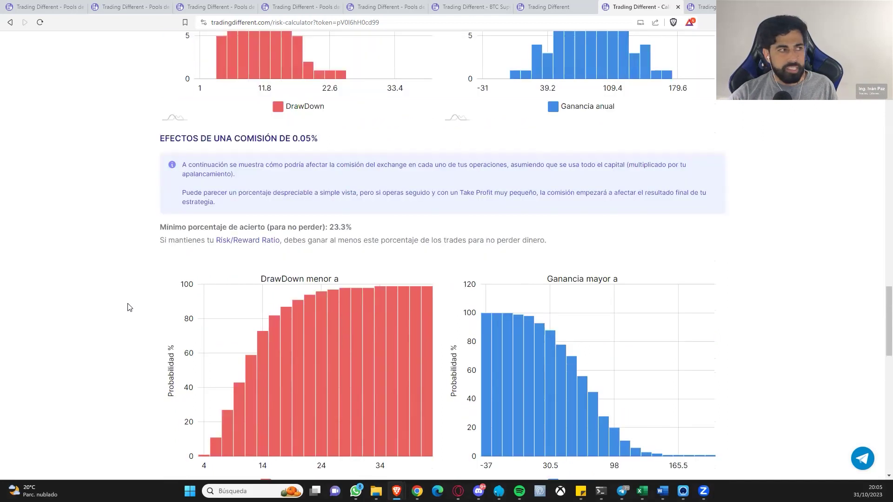
pyautogui.scroll(10, 129, 308)
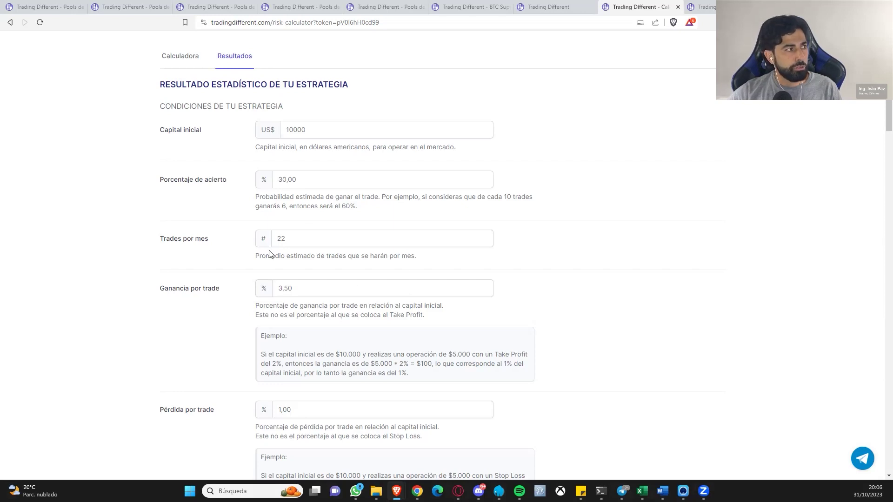
pyautogui.scroll(1, 43, 114)
pyautogui.scroll(2, 319, 89)
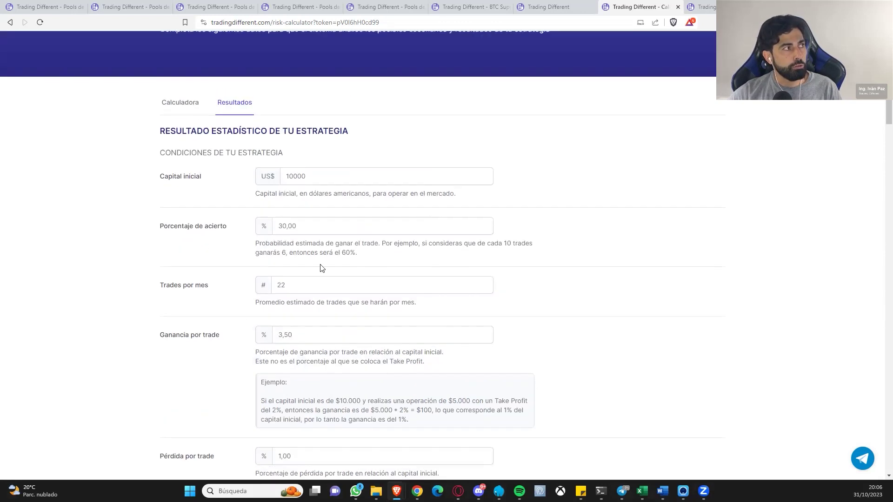